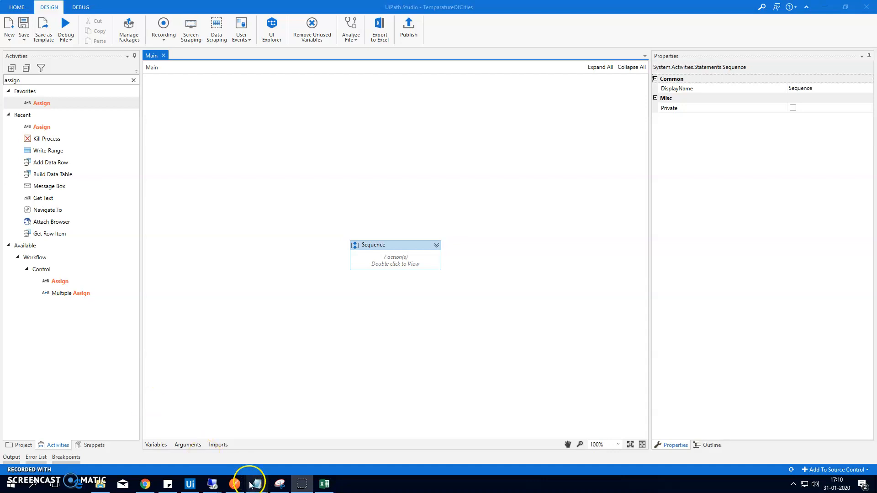
# Step: Look over the tools in use: Postman, the Notepad API notes, the UiPath Studio project and the Orchestrator Processes page in Chrome
pyautogui.click(234, 485)
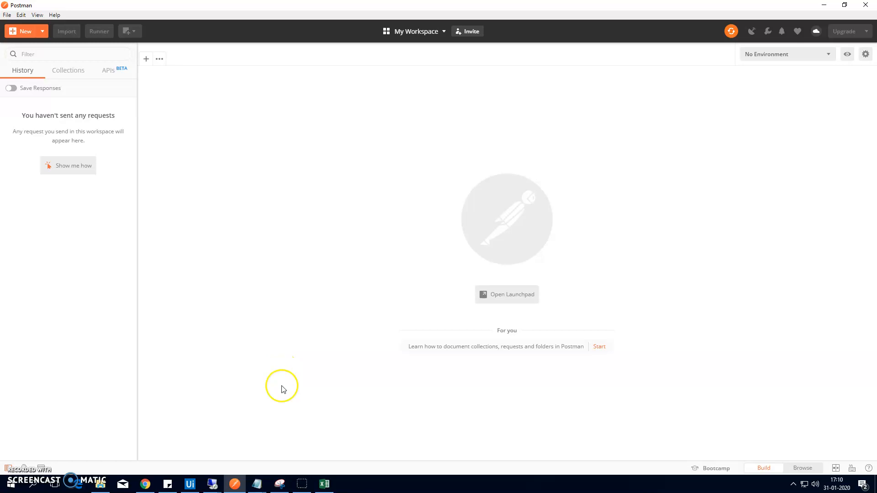
pyautogui.moveTo(256, 484)
pyautogui.click(202, 451)
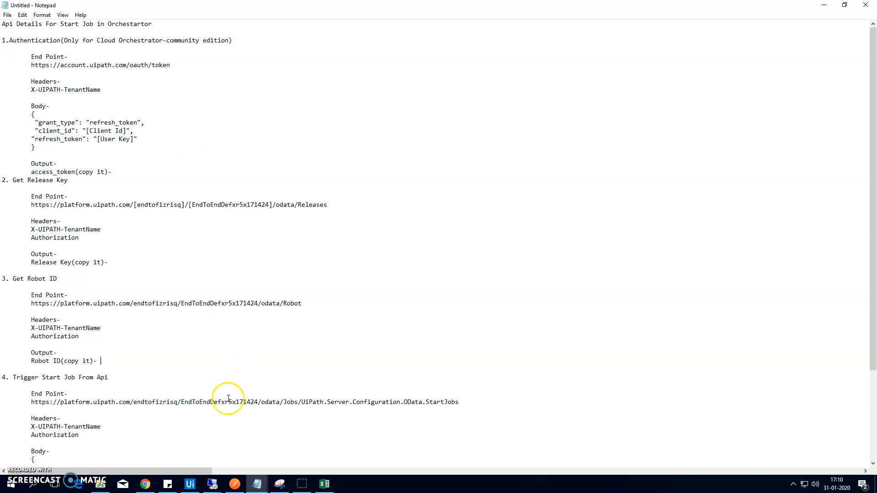
pyautogui.click(190, 484)
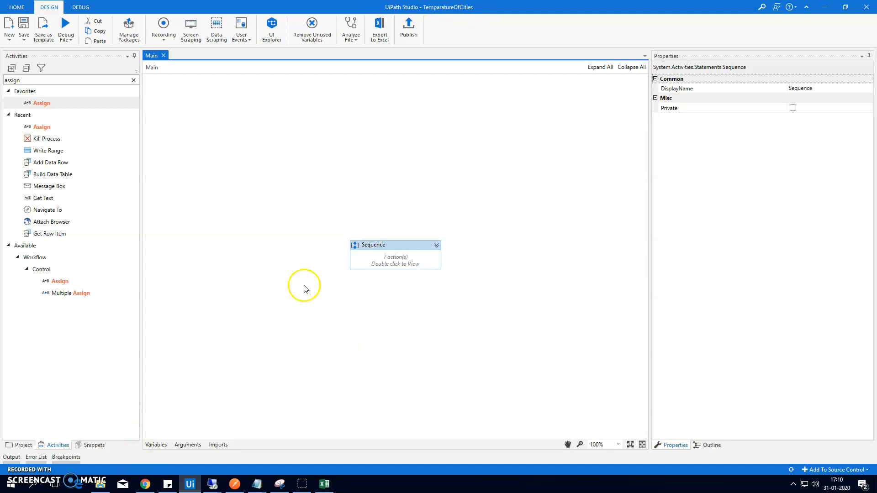
pyautogui.click(145, 483)
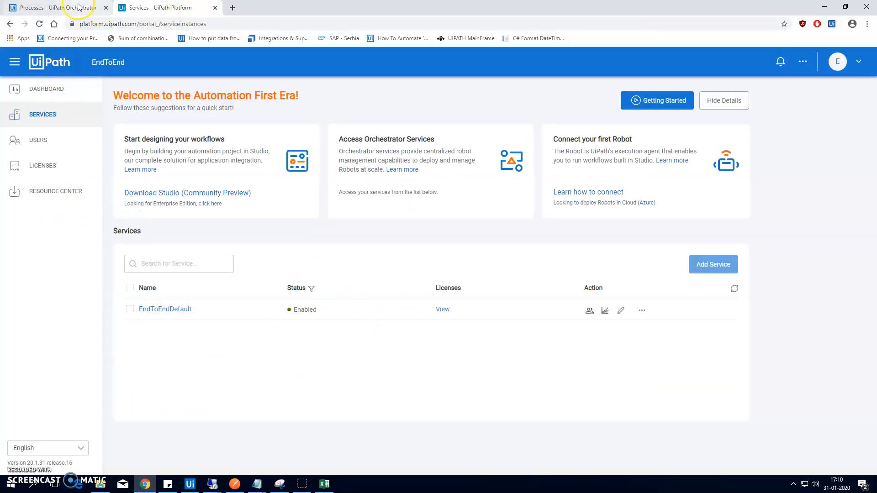
pyautogui.click(76, 8)
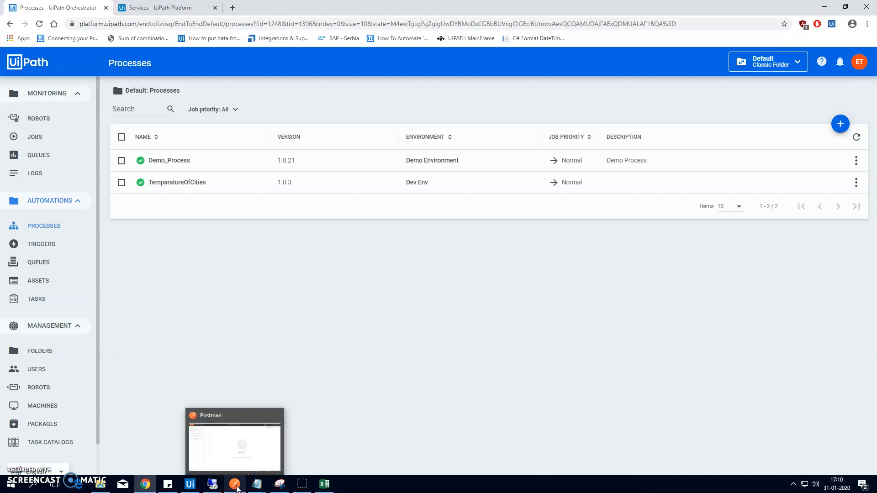
pyautogui.click(236, 488)
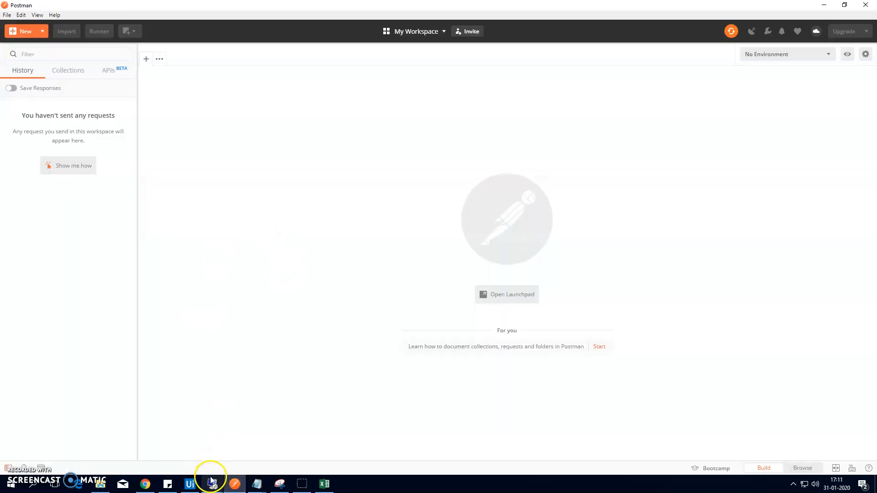
# Step: Review the four API stages in the Notepad notes: Authentication, Get Release Key, Get Robot ID and Trigger Start Job
pyautogui.moveTo(257, 483)
pyautogui.click(202, 442)
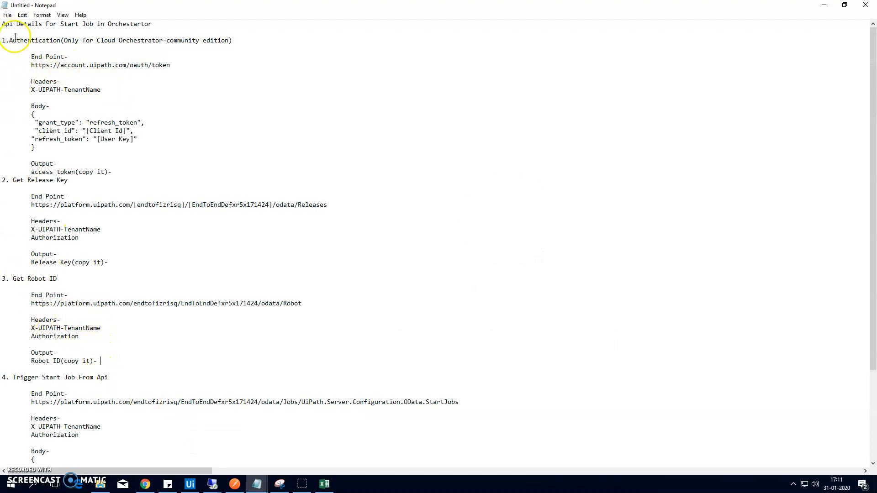
pyautogui.moveTo(9, 41); pyautogui.dragTo(49, 40)
pyautogui.moveTo(16, 180); pyautogui.dragTo(68, 180)
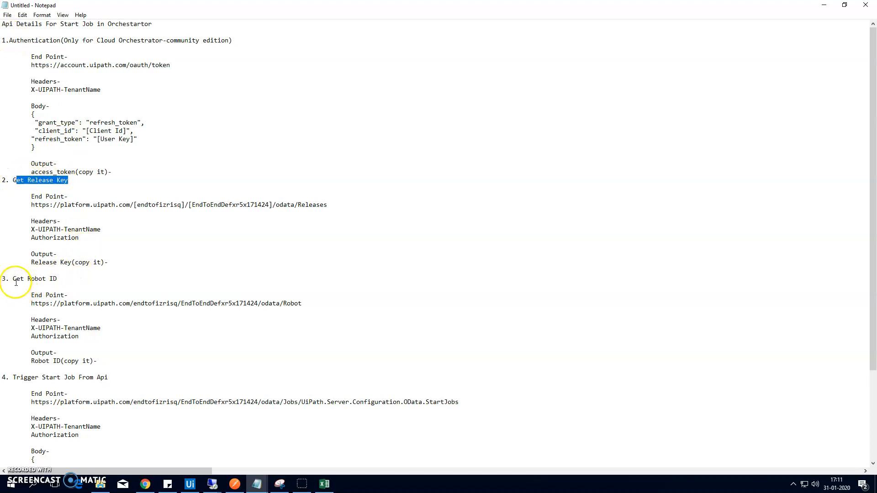
pyautogui.moveTo(12, 279); pyautogui.dragTo(50, 281)
pyautogui.moveTo(13, 377); pyautogui.dragTo(68, 378)
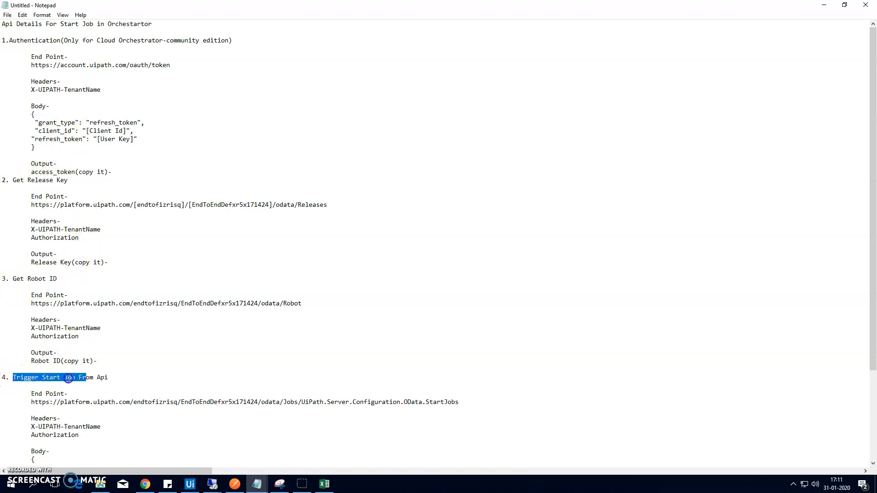
pyautogui.click(130, 394)
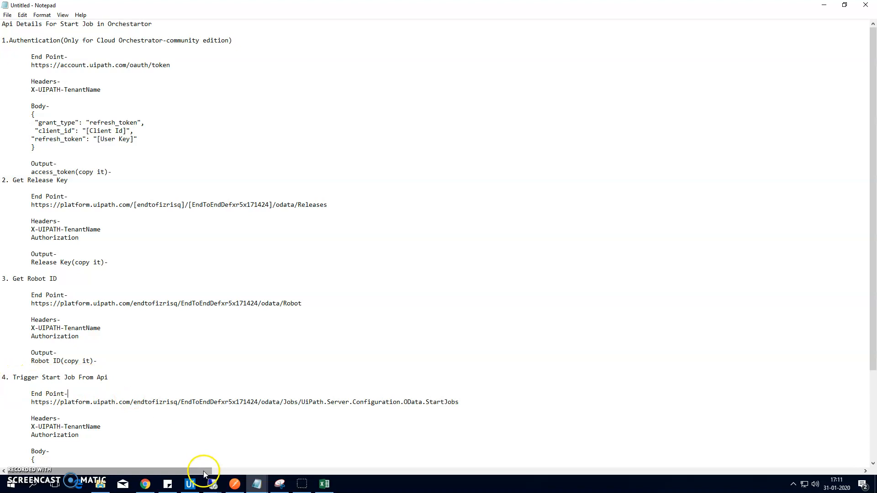
# Step: Switch to Postman and create a new request that uses the POST method
pyautogui.click(236, 490)
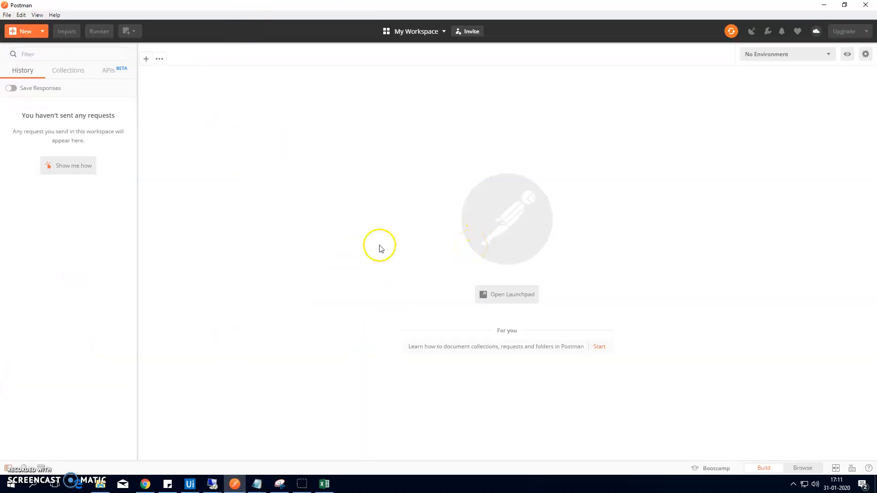
pyautogui.click(145, 61)
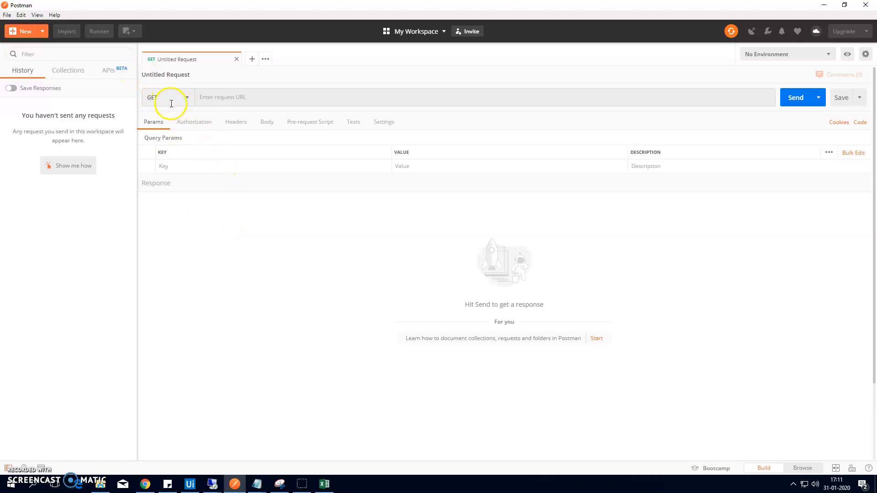
pyautogui.click(181, 96)
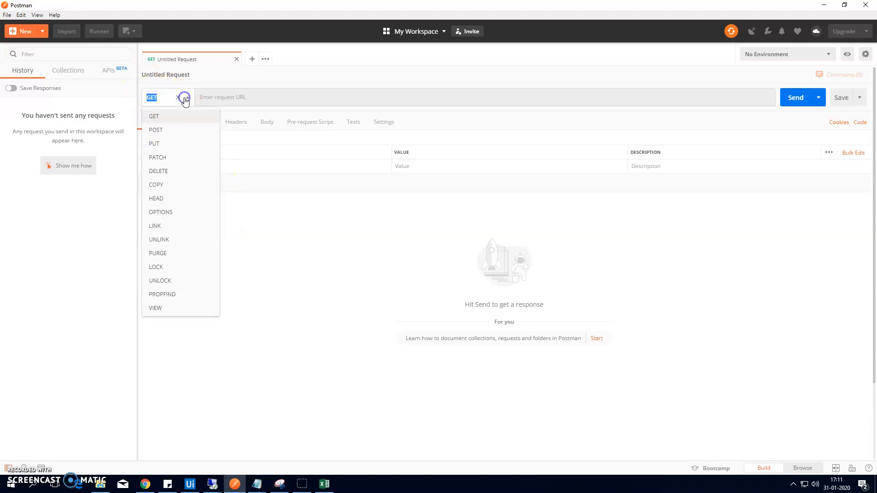
pyautogui.click(157, 129)
pyautogui.click(220, 97)
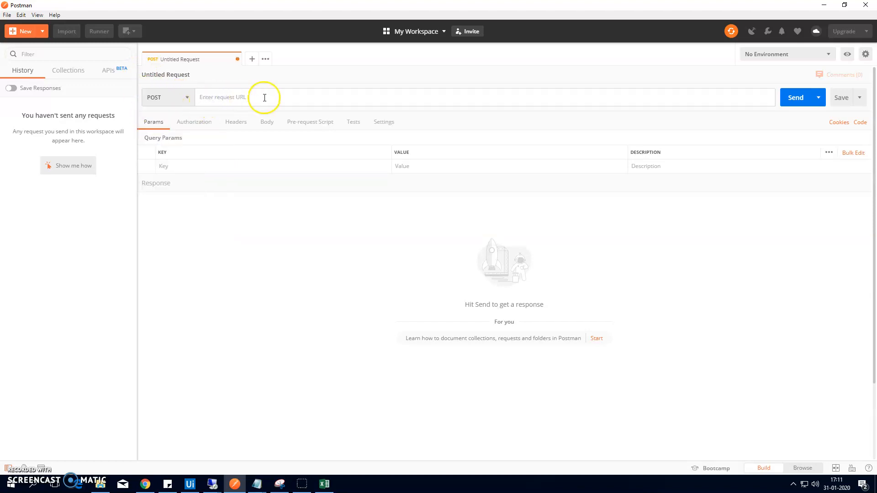
pyautogui.moveTo(257, 487)
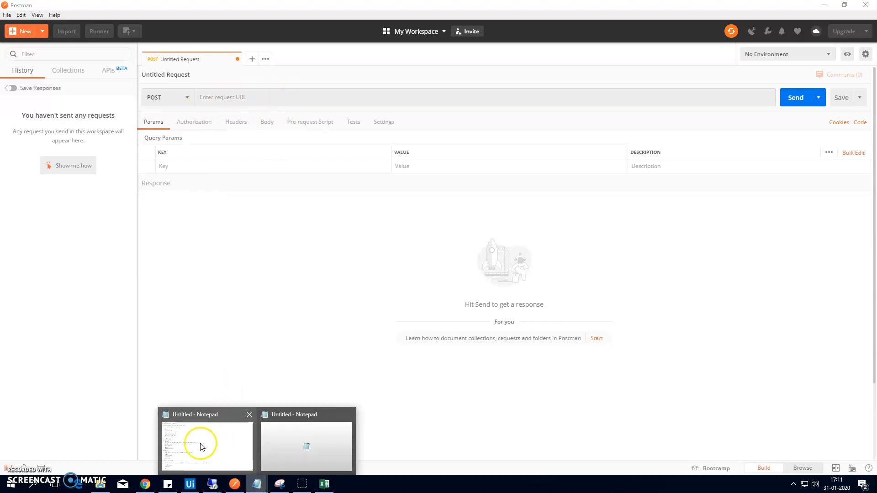
pyautogui.click(198, 442)
pyautogui.moveTo(31, 65); pyautogui.dragTo(161, 67)
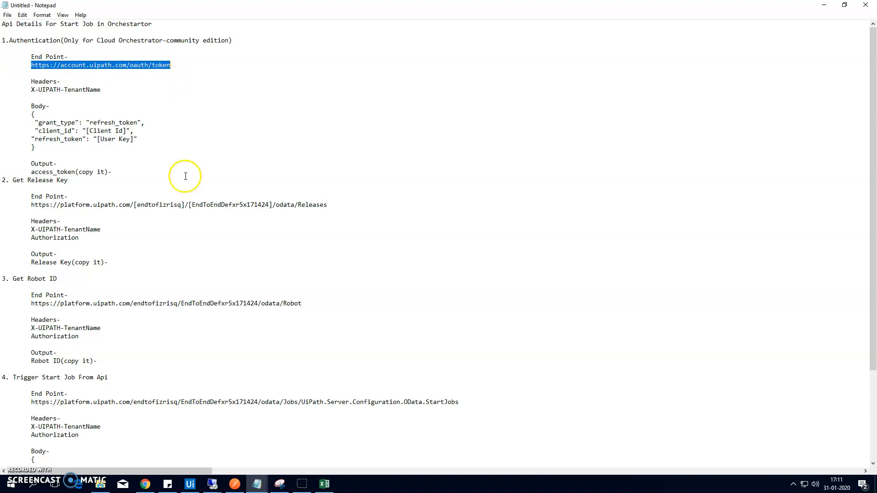
pyautogui.click(235, 484)
pyautogui.hotkey('ctrl', 'v')
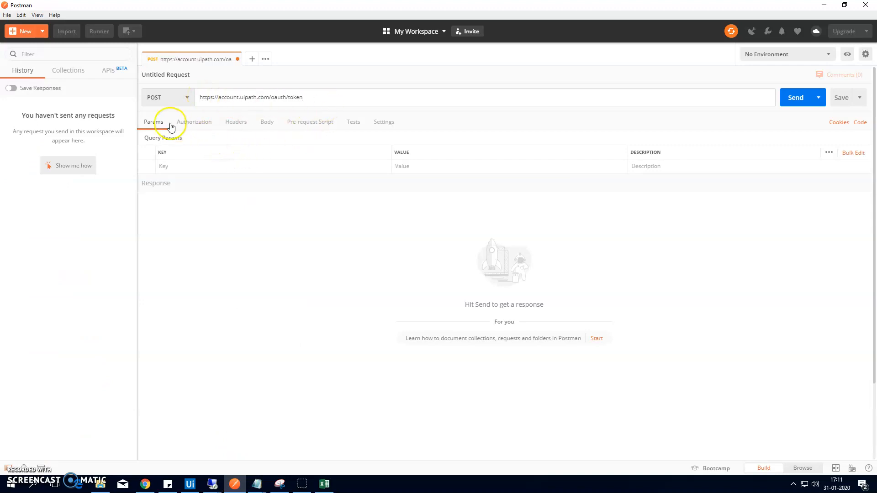
# Step: Add a request header with the key X-UIPATH-TenantName, copied from the Authentication section of the Notepad notes
pyautogui.click(234, 126)
pyautogui.click(168, 165)
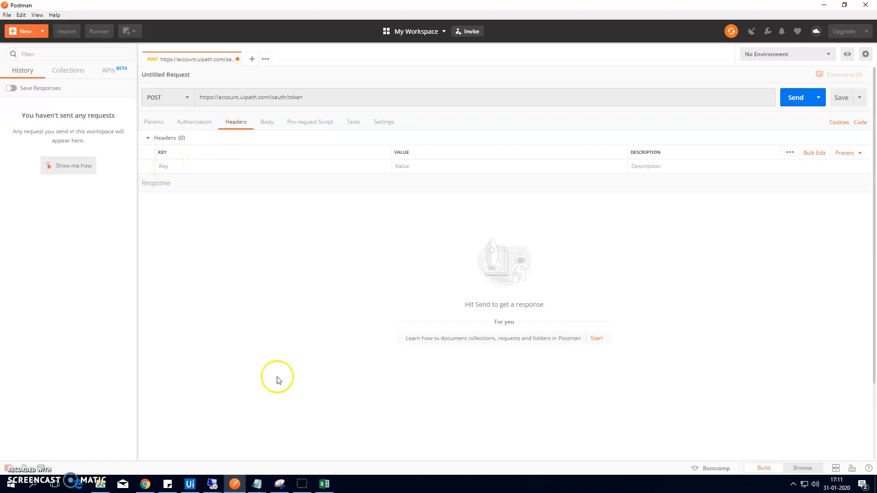
pyautogui.moveTo(257, 484)
pyautogui.click(197, 457)
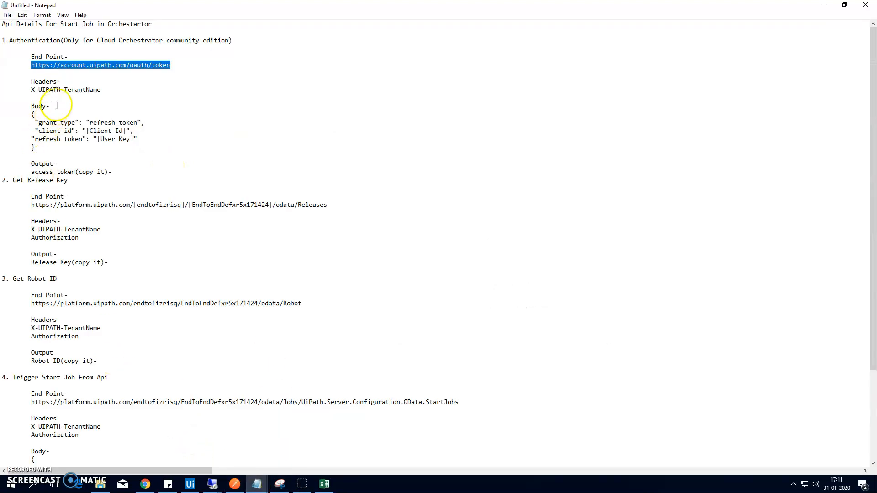
pyautogui.moveTo(101, 89); pyautogui.dragTo(32, 89)
pyautogui.hotkey('ctrl', 'c')
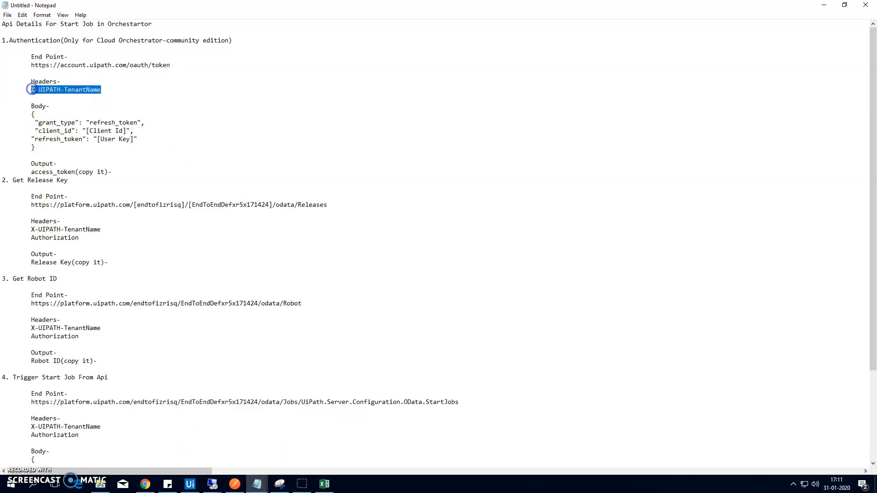
pyautogui.click(234, 483)
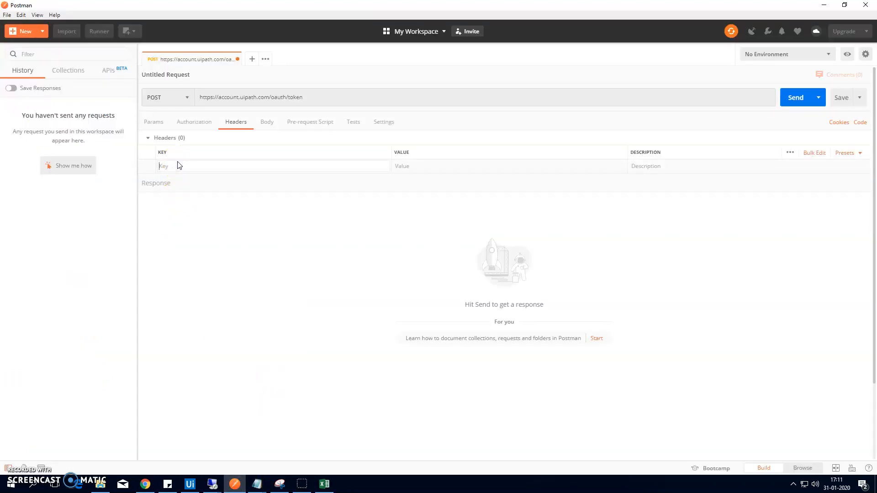
pyautogui.hotkey('ctrl', 'v')
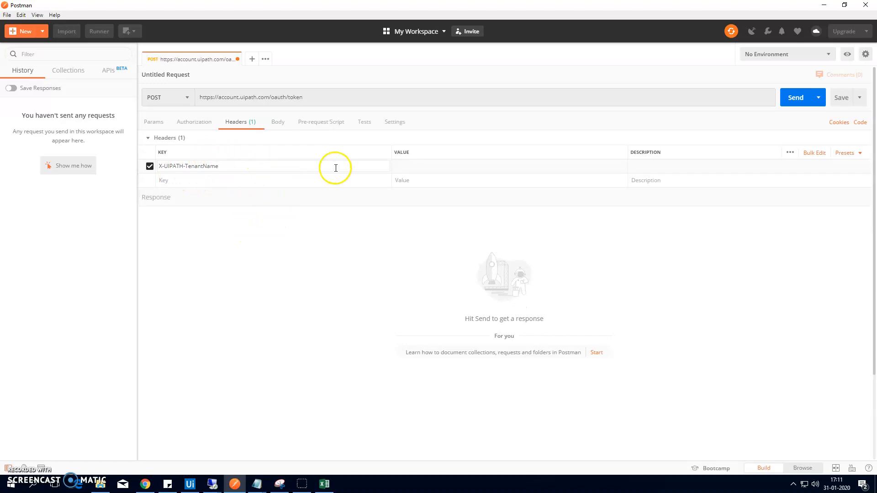
# Step: Copy the tenant logical name from the EndToEndDefault service's API Access details in Chrome into the X-UIPATH-TenantName header value in Postman
pyautogui.click(411, 167)
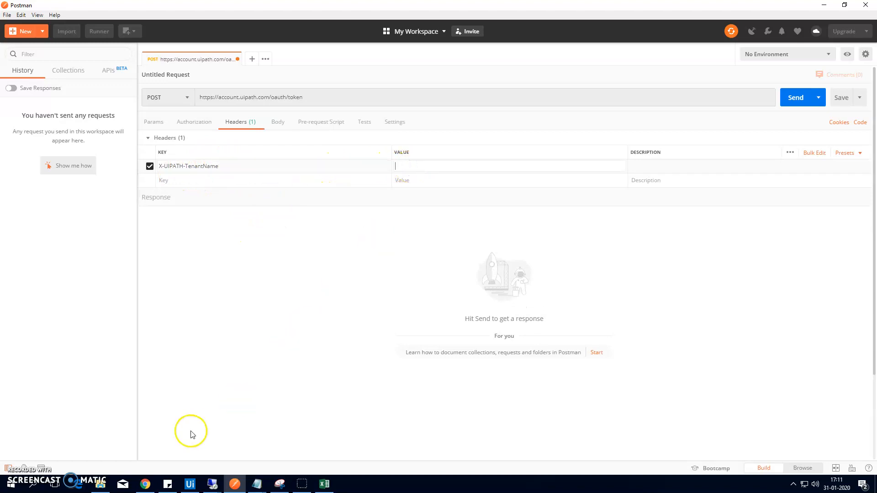
pyautogui.click(146, 484)
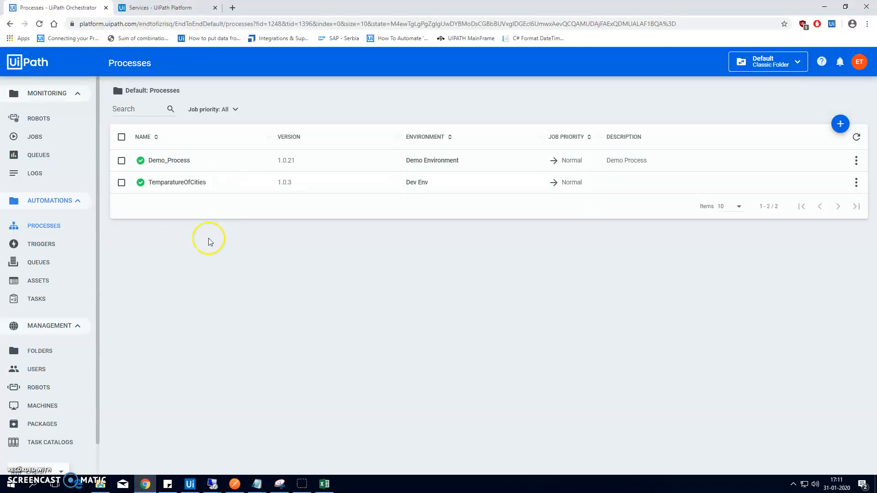
pyautogui.click(158, 8)
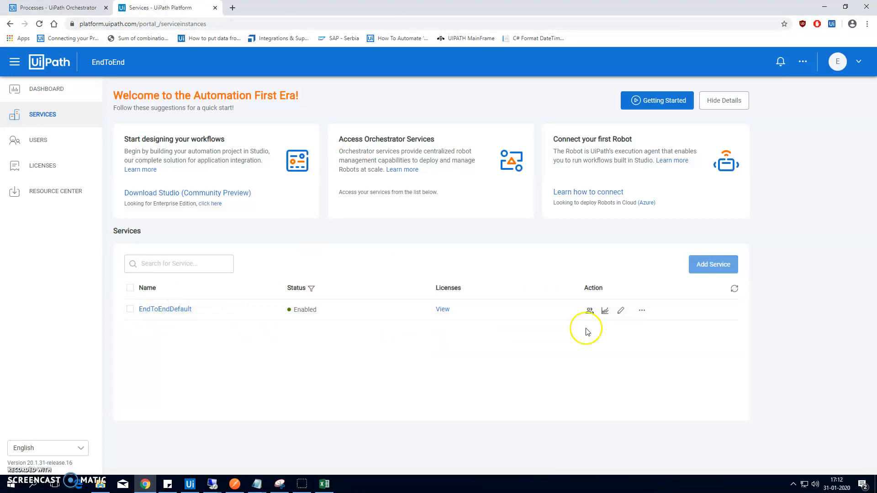
pyautogui.click(642, 311)
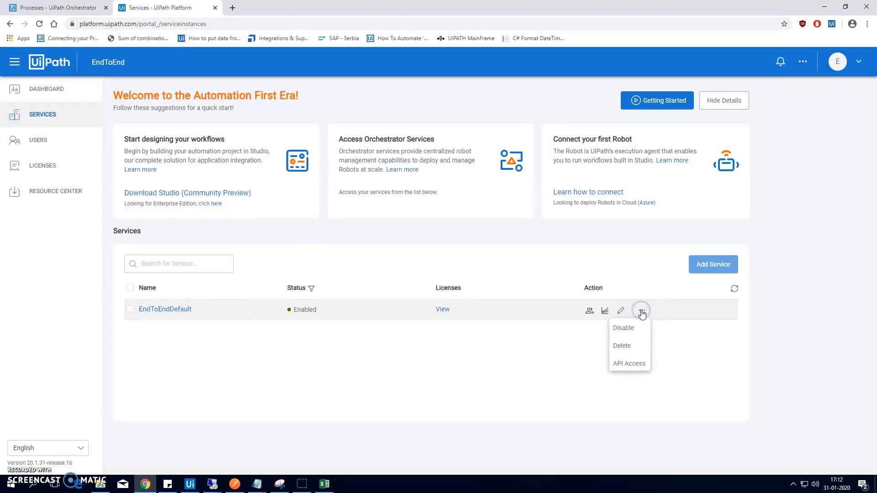
pyautogui.click(628, 364)
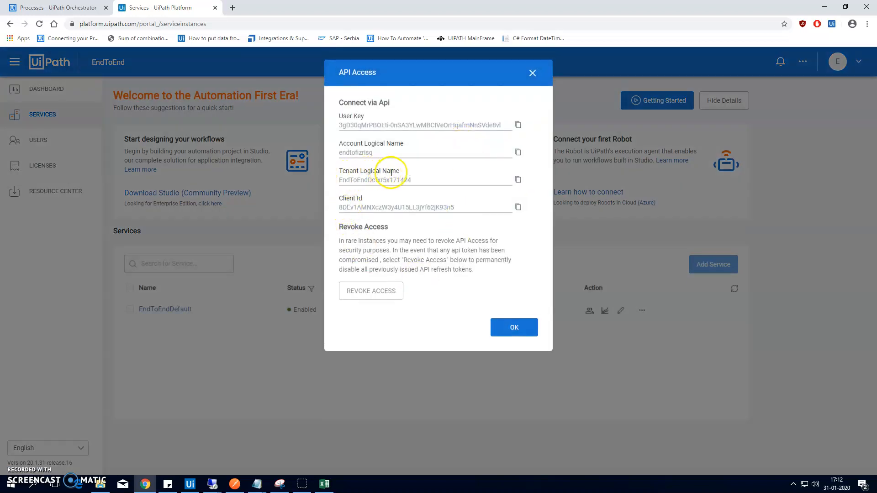
pyautogui.click(518, 179)
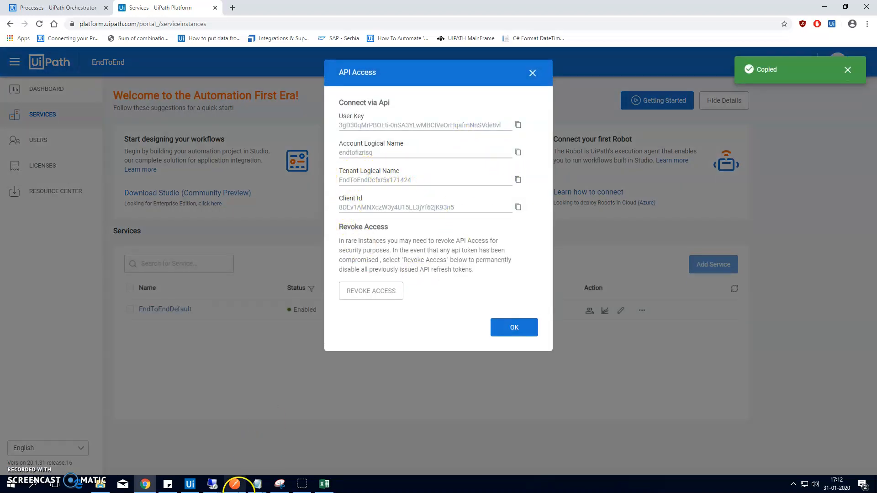
pyautogui.click(234, 484)
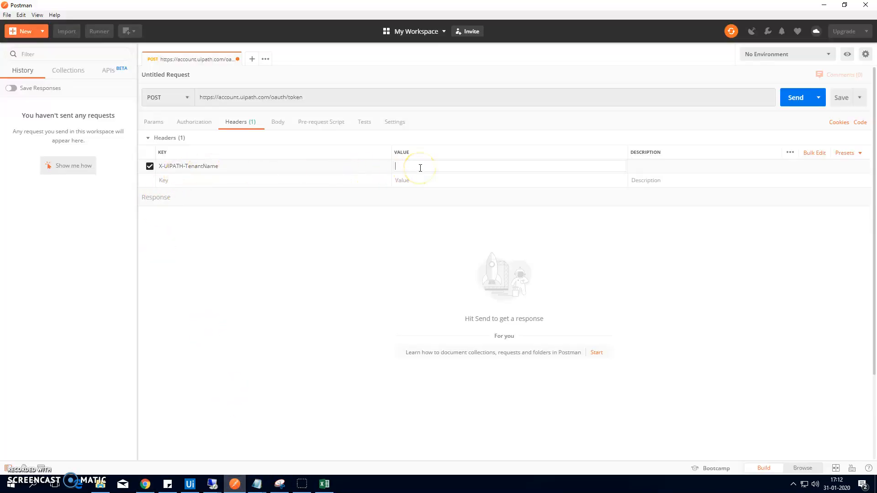
# Step: Check the authentication body template in the Notepad notes and set the Postman request body to raw JSON
pyautogui.click(280, 124)
pyautogui.moveTo(255, 478)
pyautogui.click(211, 453)
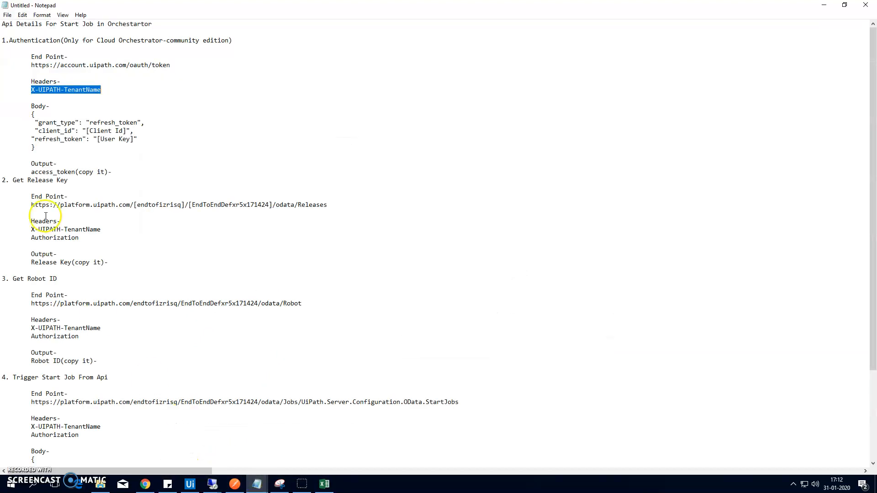
pyautogui.moveTo(32, 100); pyautogui.dragTo(35, 149)
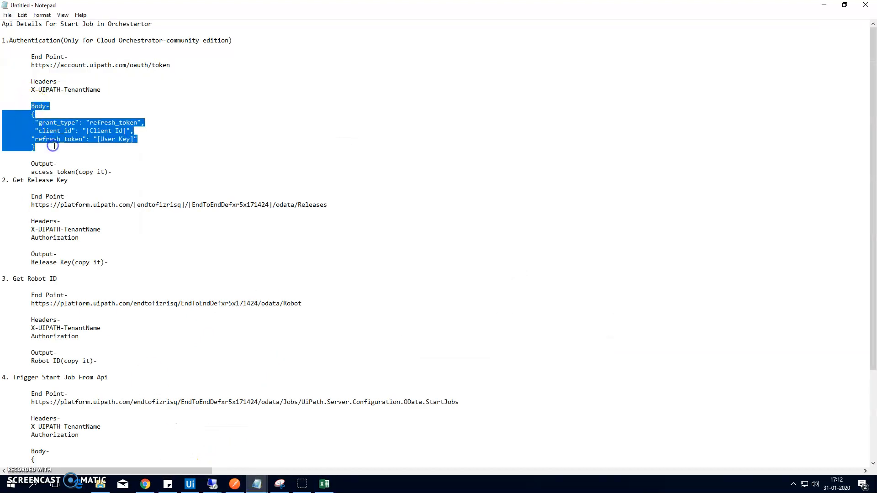
pyautogui.click(97, 153)
pyautogui.click(234, 483)
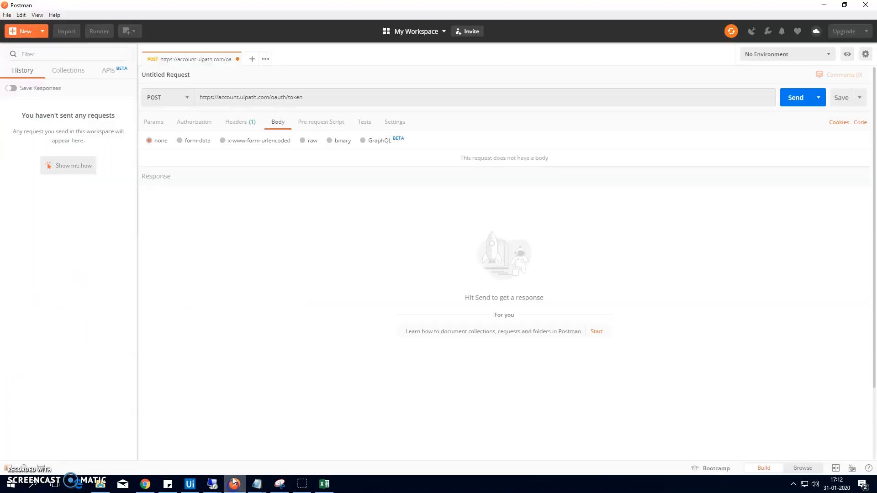
pyautogui.click(303, 141)
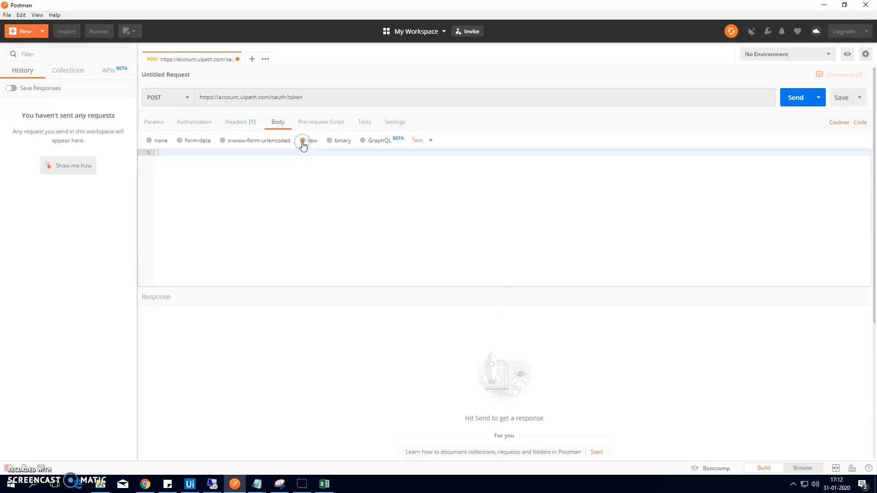
pyautogui.click(423, 142)
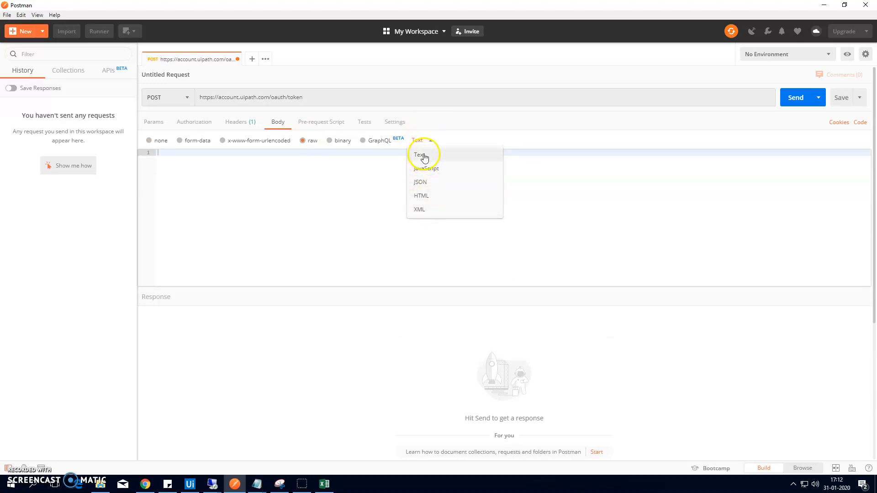
pyautogui.click(423, 182)
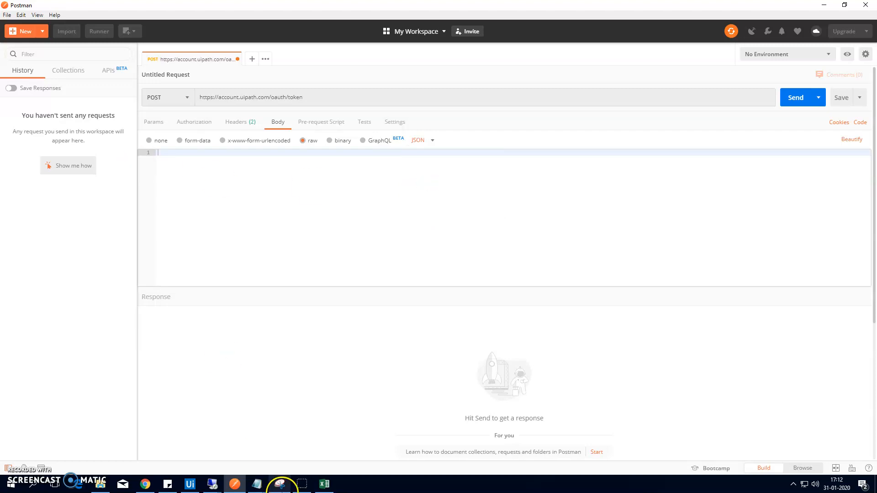
# Step: Copy the Authentication body template with grant_type, client_id and refresh_token from the Notepad notes into the raw JSON request body in Postman
pyautogui.moveTo(256, 483)
pyautogui.click(206, 450)
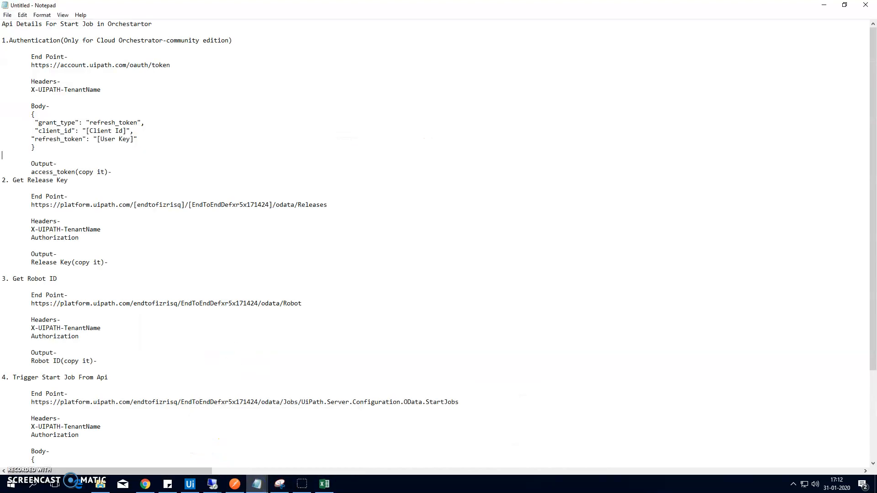
pyautogui.moveTo(31, 114); pyautogui.dragTo(42, 148)
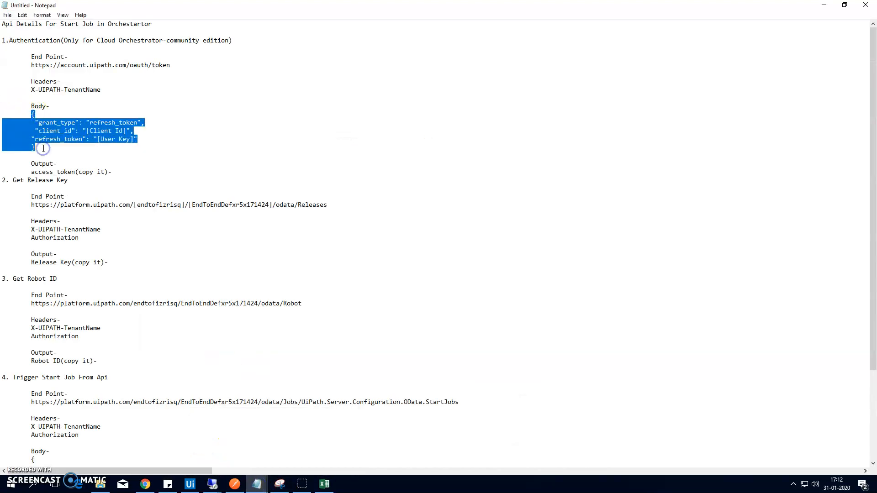
pyautogui.click(234, 483)
pyautogui.click(168, 153)
pyautogui.rightClick(168, 152)
pyautogui.click(190, 210)
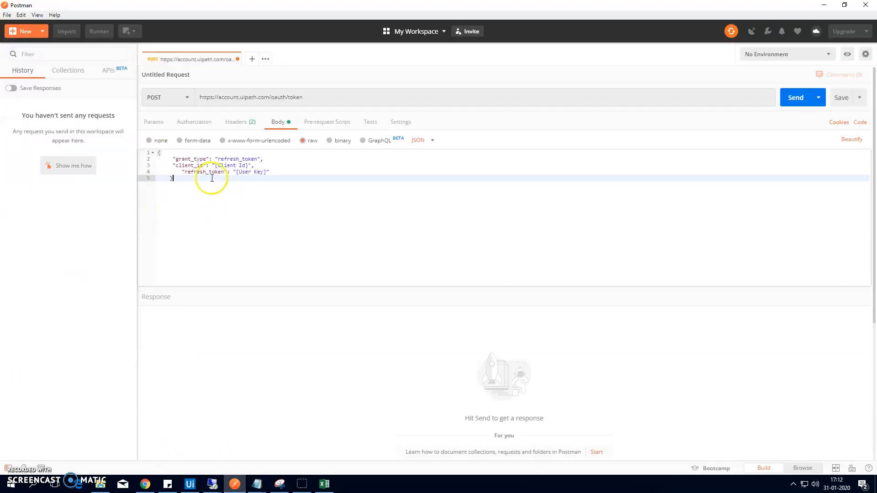
# Step: Clear the [Client Id] and [User Key] placeholders from the client_id and refresh_token values in the request body
pyautogui.click(215, 166)
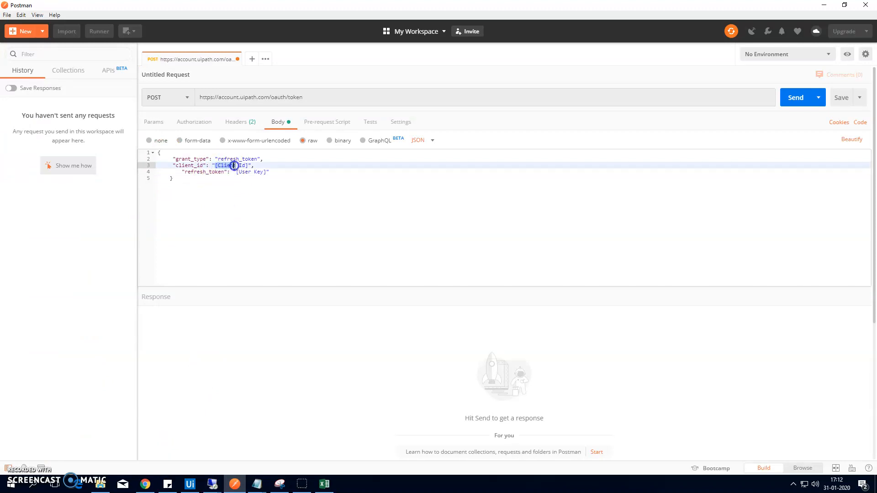
pyautogui.press('BackSpace')
pyautogui.click(236, 172)
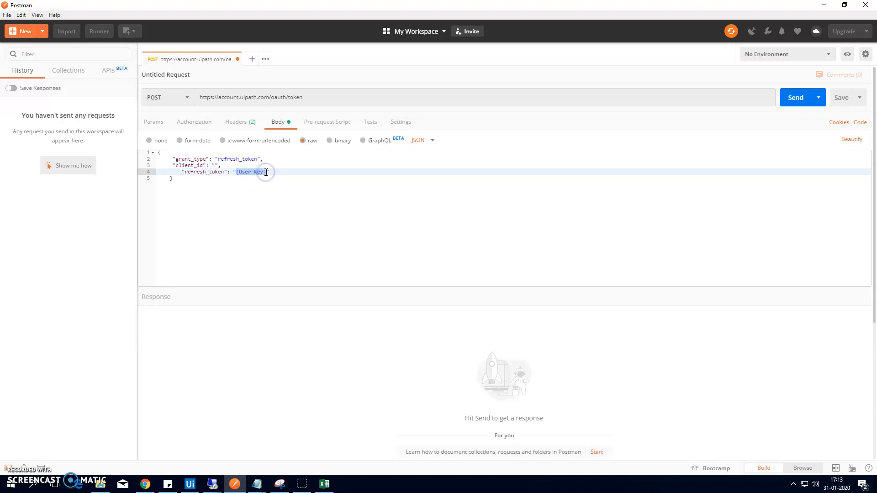
# Step: Copy the Client Id from the API Access details in Chrome into the empty client_id value of the Postman request body
pyautogui.click(214, 166)
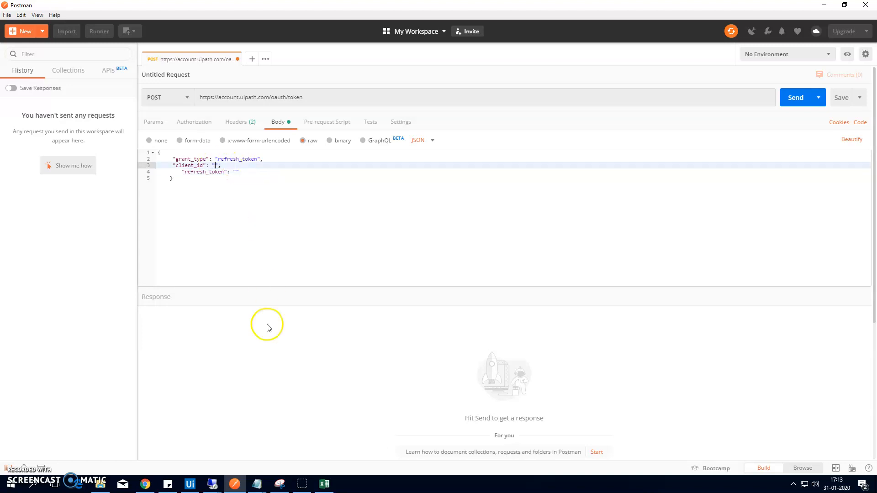
pyautogui.click(145, 483)
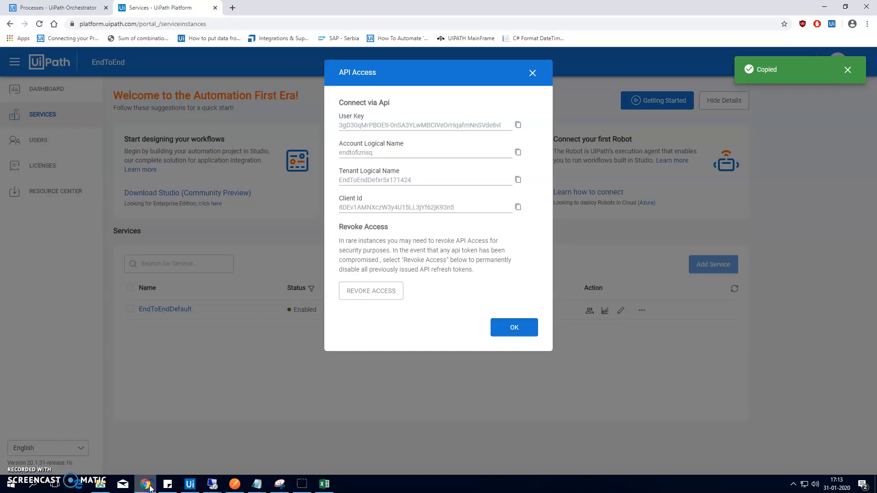
pyautogui.click(518, 206)
pyautogui.click(238, 487)
pyautogui.hotkey('ctrl', 'v')
# Step: Copy the User Key from the API Access details in Chrome into the empty refresh_token value of the Postman request body
pyautogui.click(237, 172)
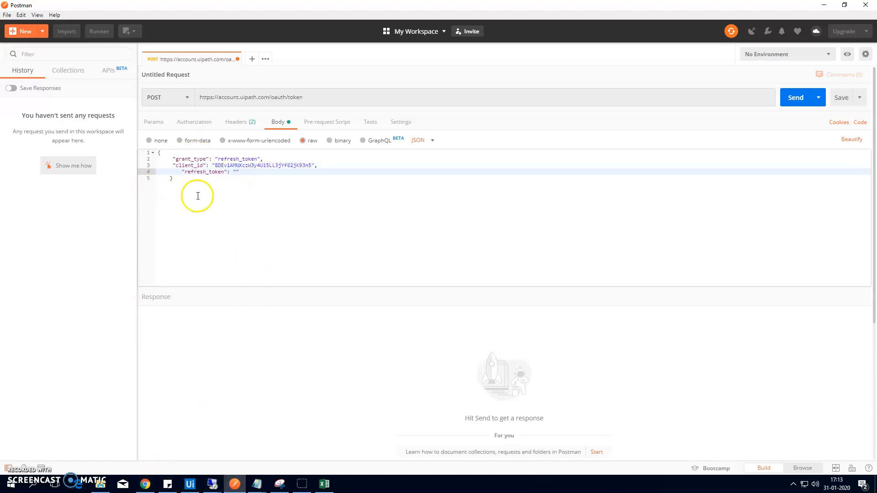
pyautogui.click(145, 484)
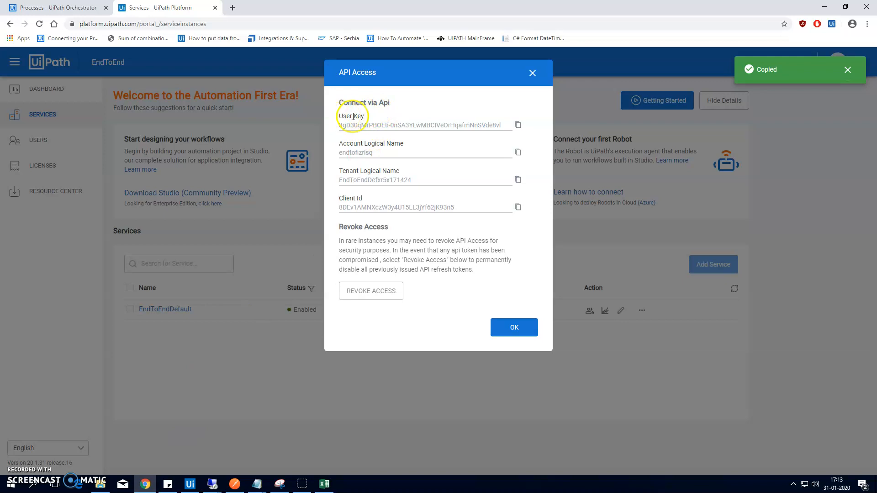
pyautogui.click(518, 125)
pyautogui.click(235, 484)
pyautogui.hotkey('ctrl', 'v')
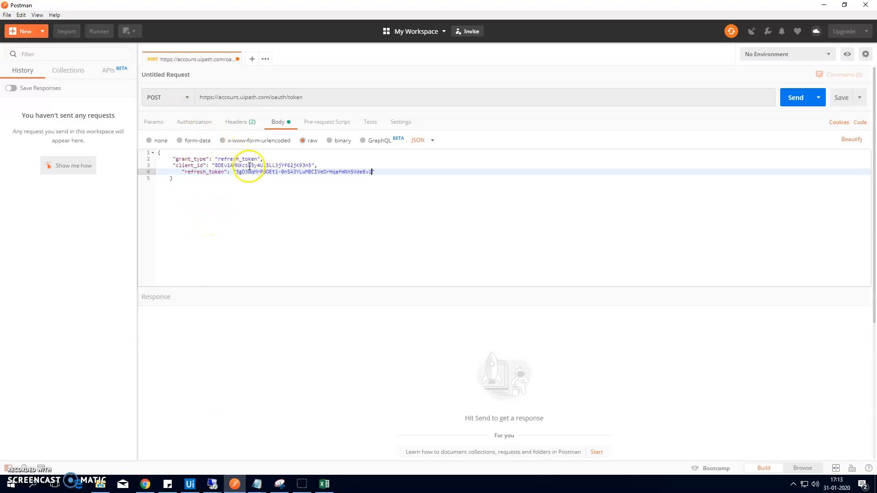
# Step: Send the authentication request and copy the returned access token to the end of the access_token output line in the Notepad notes
pyautogui.click(796, 98)
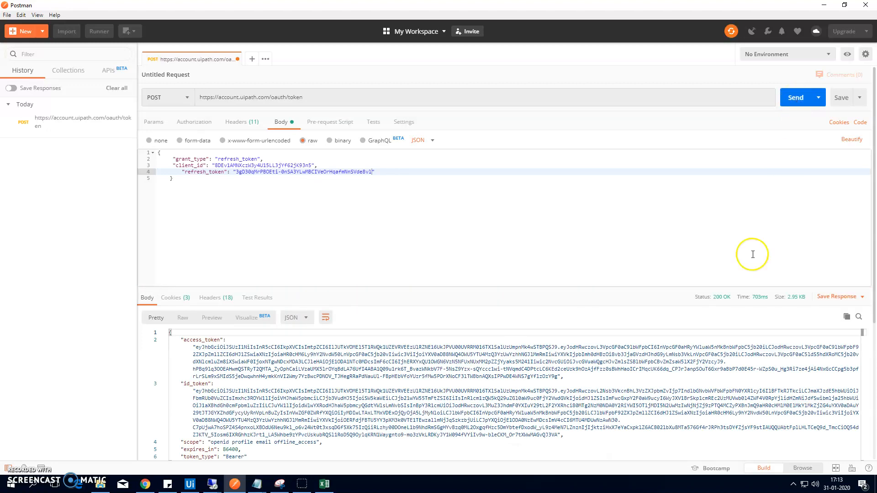
pyautogui.click(721, 300)
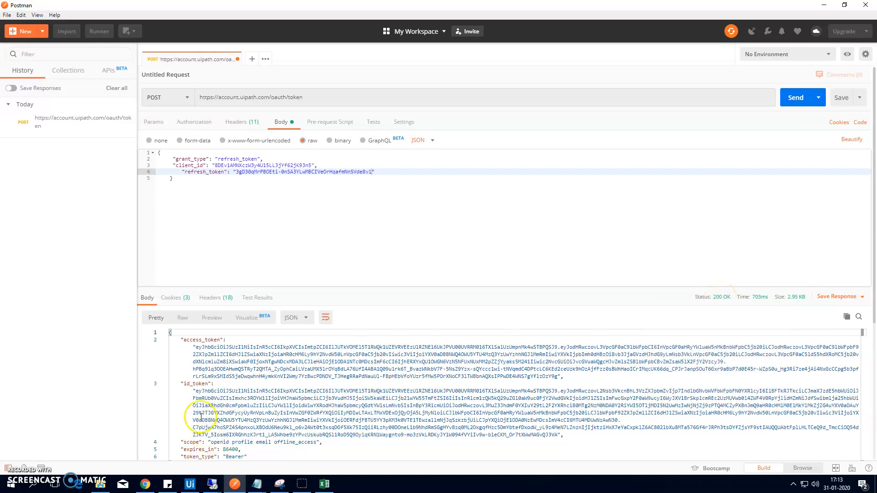
pyautogui.moveTo(195, 347); pyautogui.dragTo(556, 376)
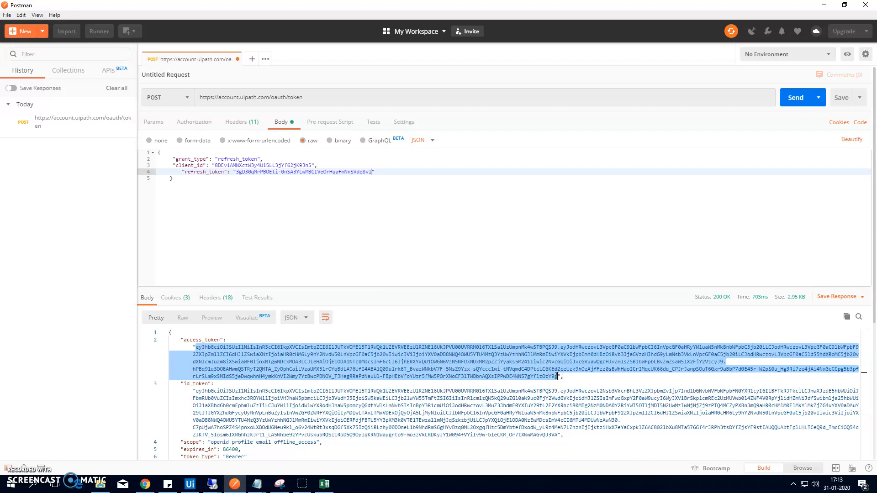
pyautogui.click(257, 483)
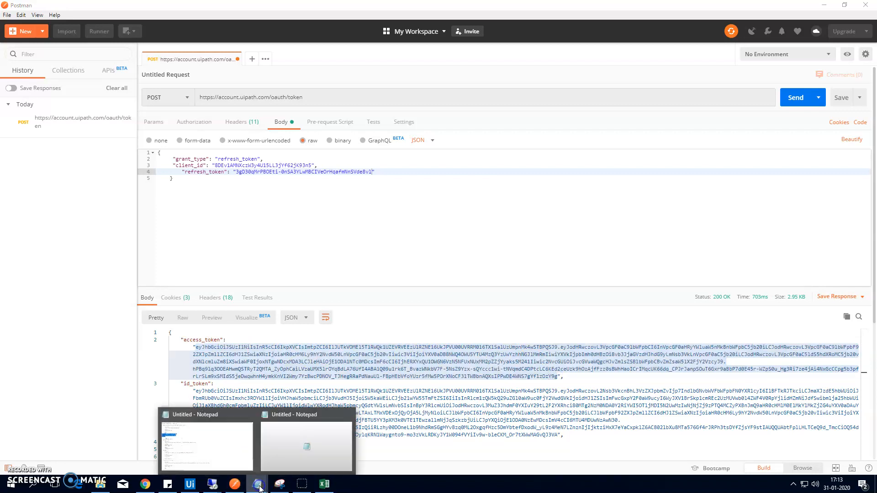
pyautogui.click(229, 448)
pyautogui.click(116, 172)
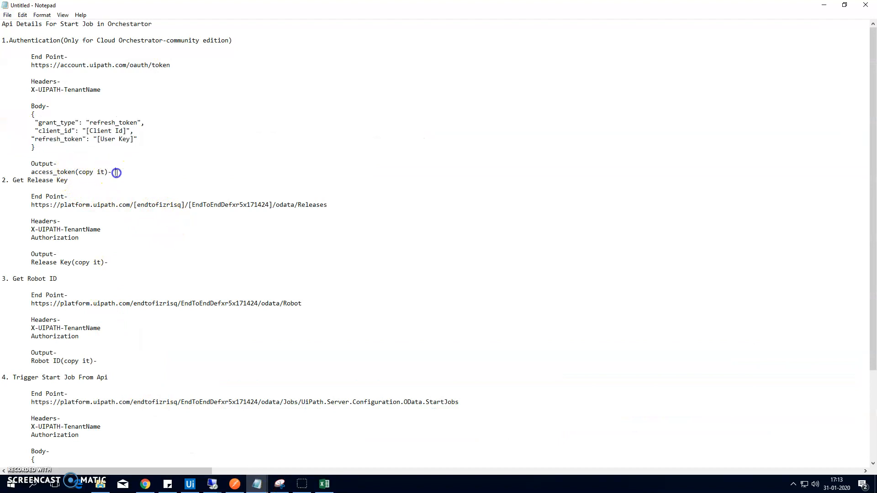
pyautogui.hotkey('ctrl', 'v')
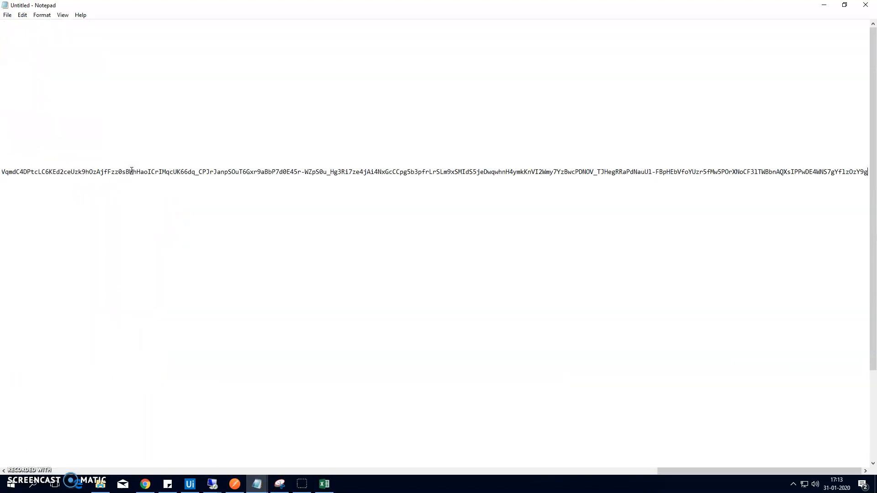
# Step: Copy the Get Release Key endpoint ending in /odata/Releases from the Notepad notes into the URL of a new GET request in Postman
pyautogui.moveTo(695, 471); pyautogui.dragTo(18, 477)
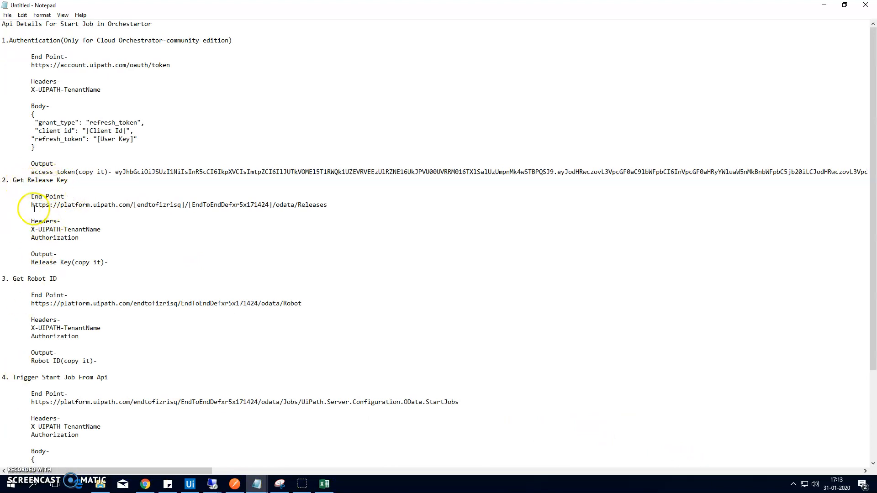
pyautogui.moveTo(59, 205); pyautogui.dragTo(320, 210)
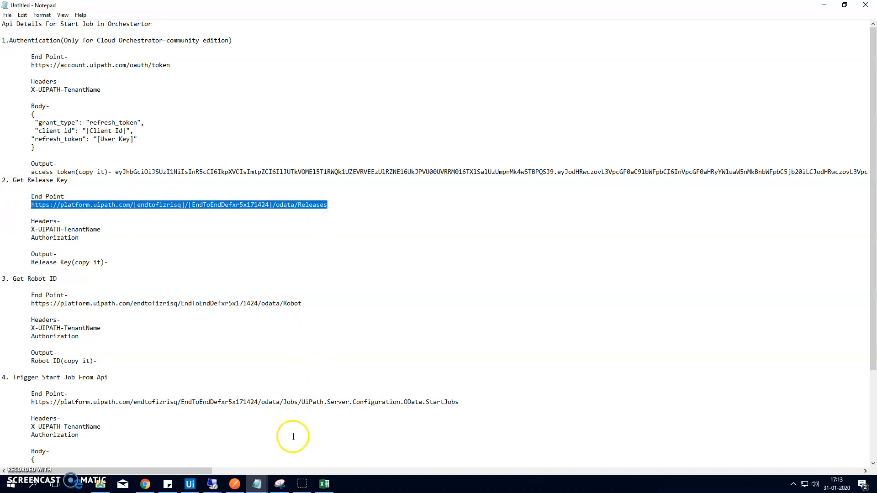
pyautogui.click(235, 484)
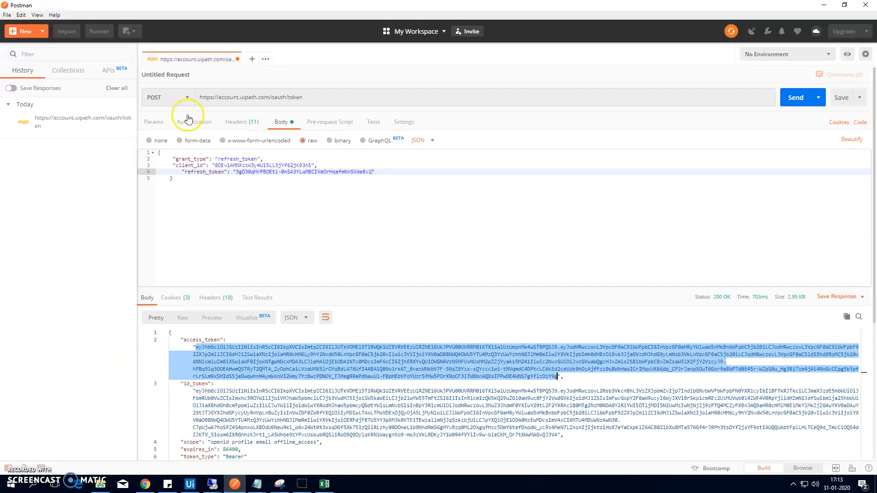
pyautogui.click(254, 58)
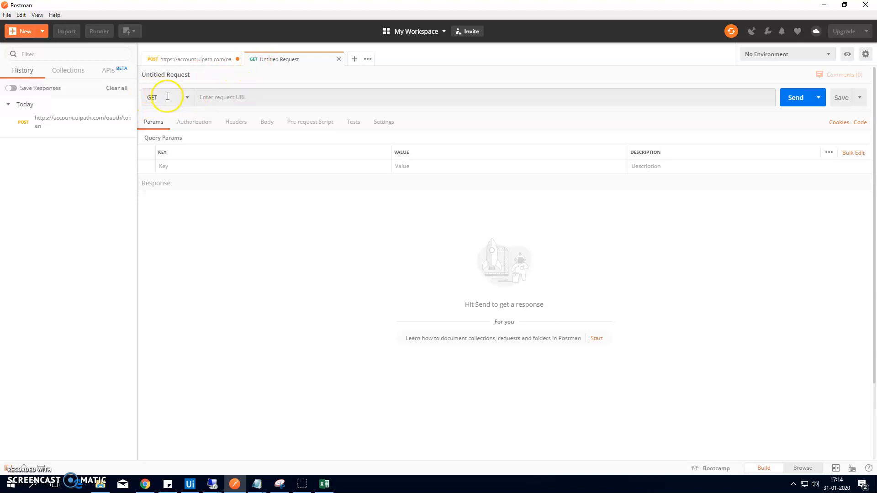
pyautogui.click(234, 98)
pyautogui.hotkey('ctrl', 'v')
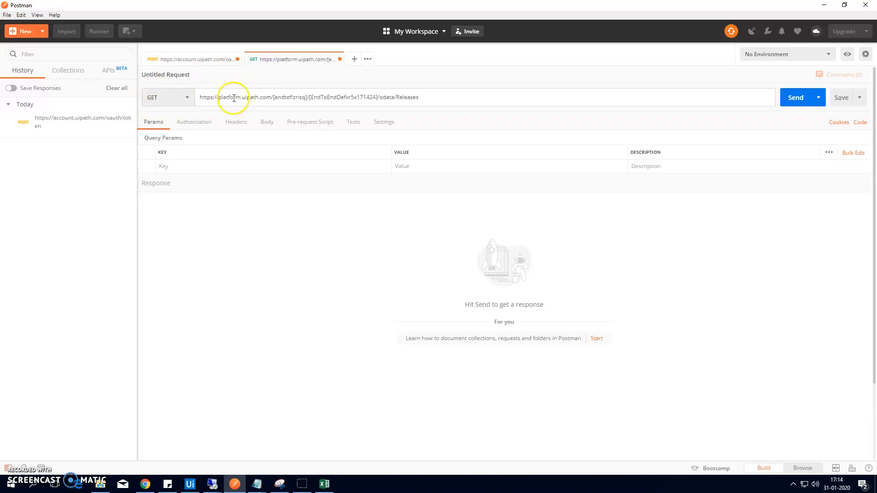
# Step: Remove the square brackets around the account and tenant logical names in the Releases request URL
pyautogui.press('BackSpace')
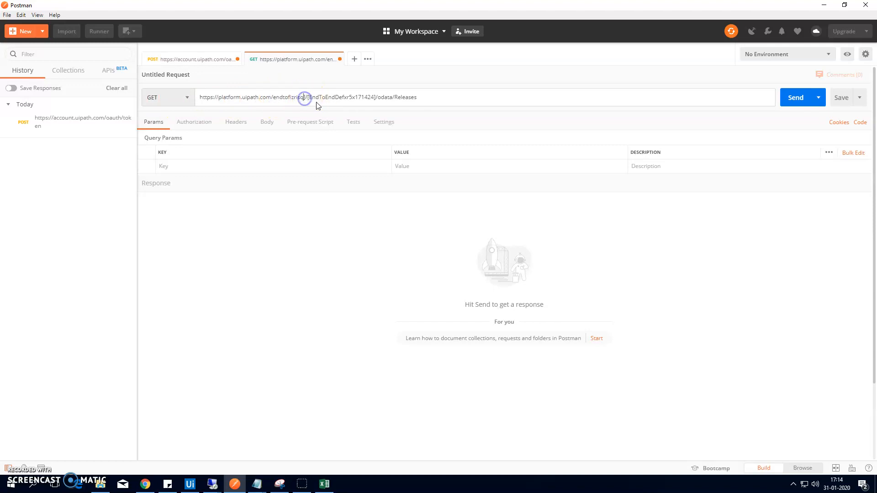
pyautogui.press('BackSpace')
pyautogui.click(309, 95)
pyautogui.press('BackSpace')
# Step: Set the authorization type of the Releases request to No Auth
pyautogui.click(192, 122)
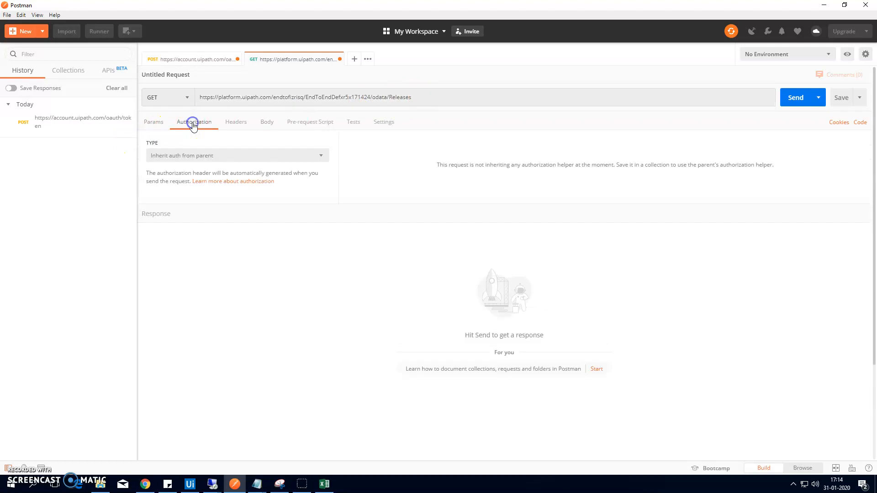
pyautogui.click(207, 159)
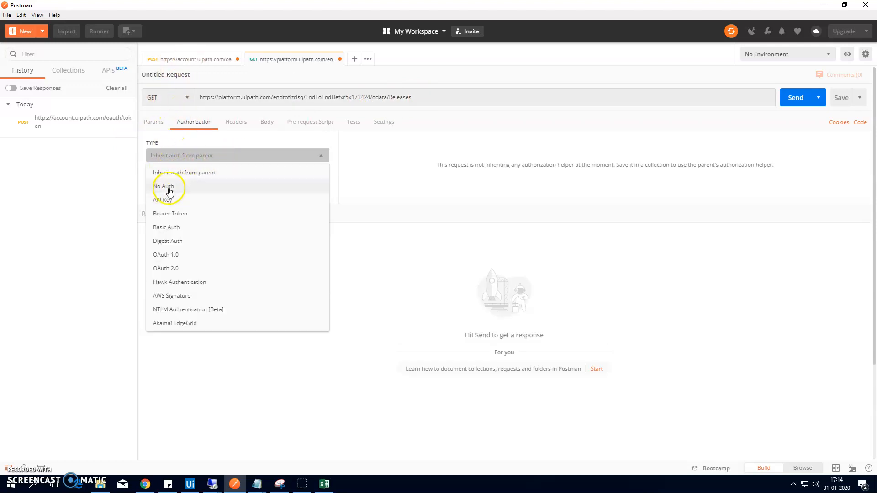
pyautogui.click(169, 188)
# Step: Copy the X-UIPATH-TenantName header key from the authentication request into the headers of the Releases request
pyautogui.click(236, 122)
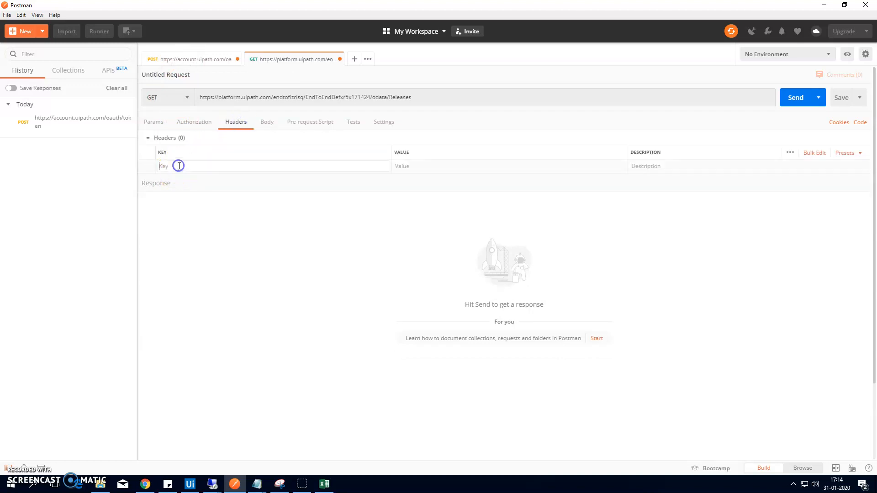
pyautogui.click(215, 59)
pyautogui.click(238, 122)
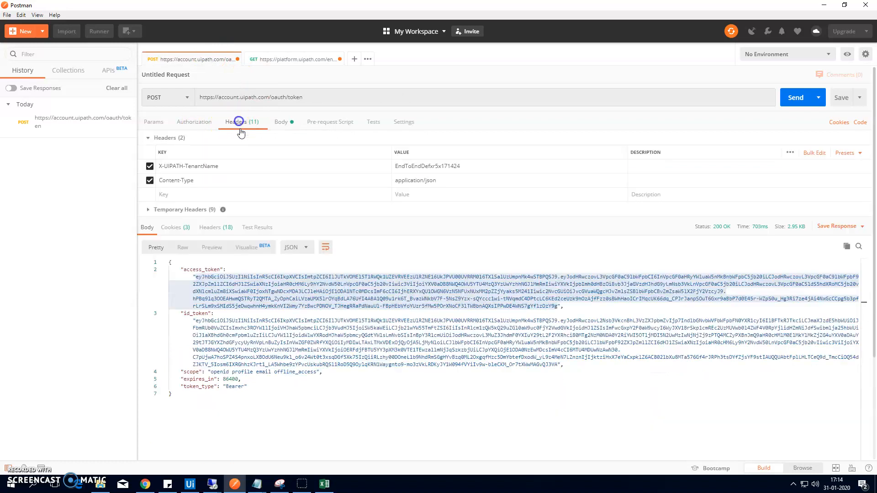
pyautogui.moveTo(222, 167); pyautogui.dragTo(153, 167)
pyautogui.moveTo(224, 168); pyautogui.dragTo(167, 164)
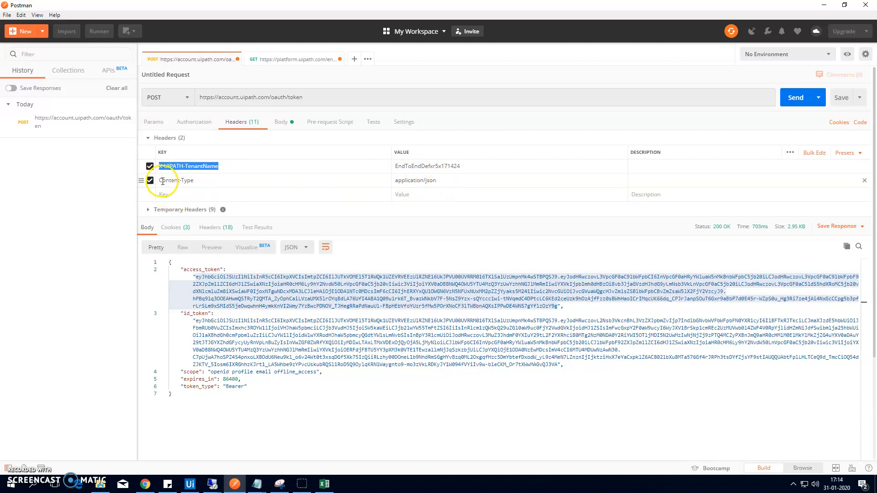
pyautogui.click(294, 60)
pyautogui.click(173, 165)
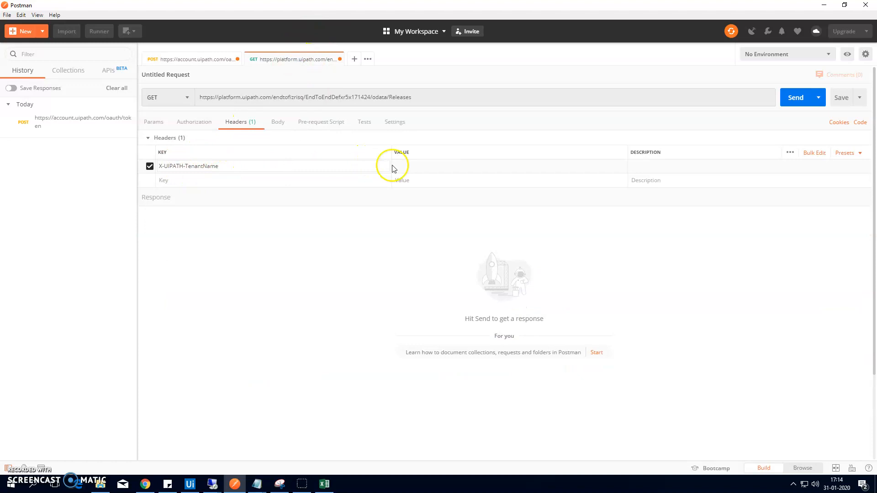
# Step: Copy the tenant logical name from the API Access details in Chrome into the X-UIPATH-TenantName value of Postman's Releases request
pyautogui.click(190, 59)
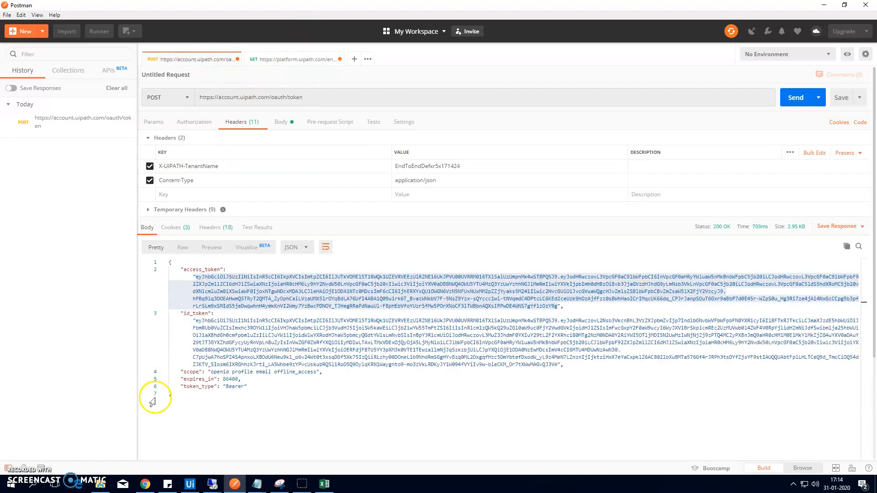
pyautogui.click(145, 484)
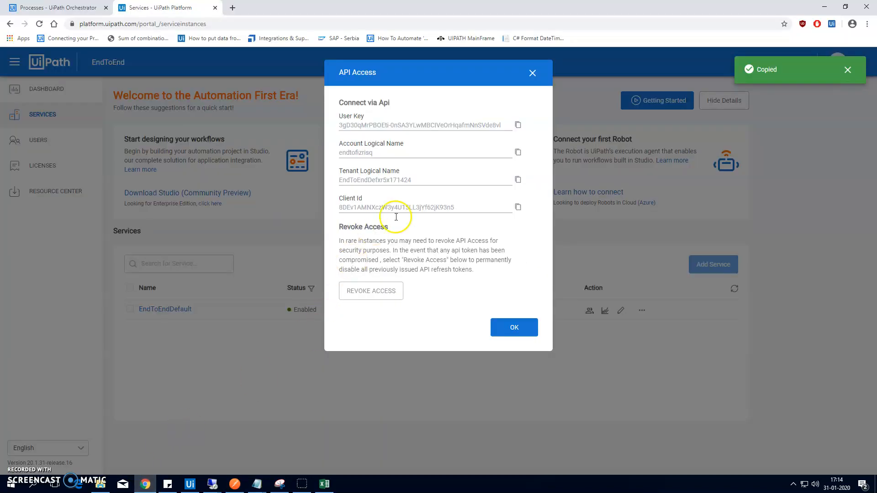
pyautogui.click(520, 184)
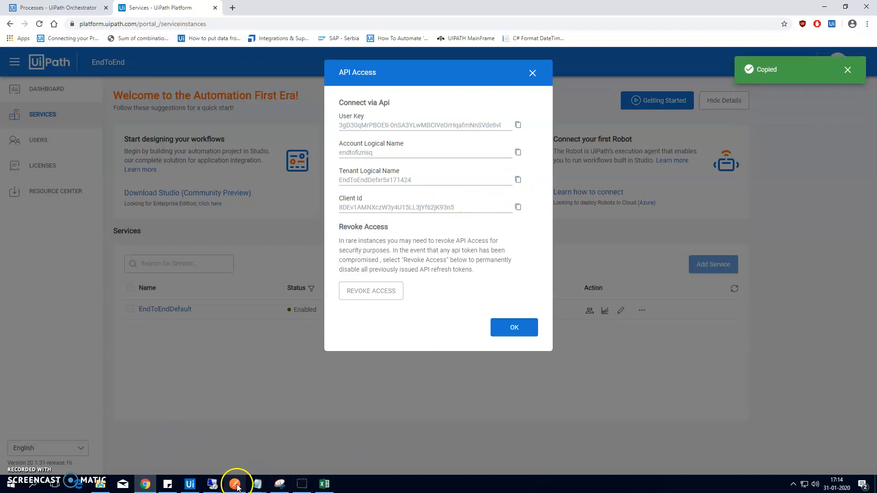
pyautogui.click(235, 484)
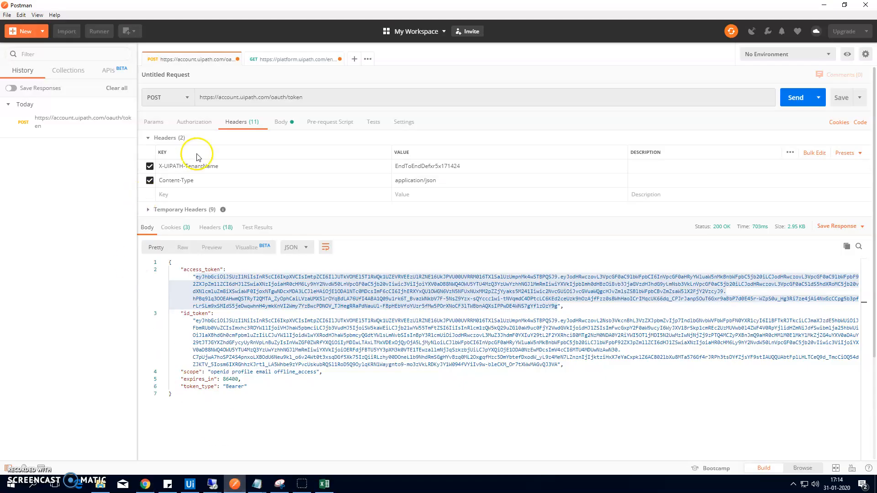
pyautogui.click(282, 60)
pyautogui.click(434, 165)
pyautogui.hotkey('ctrl', 'v')
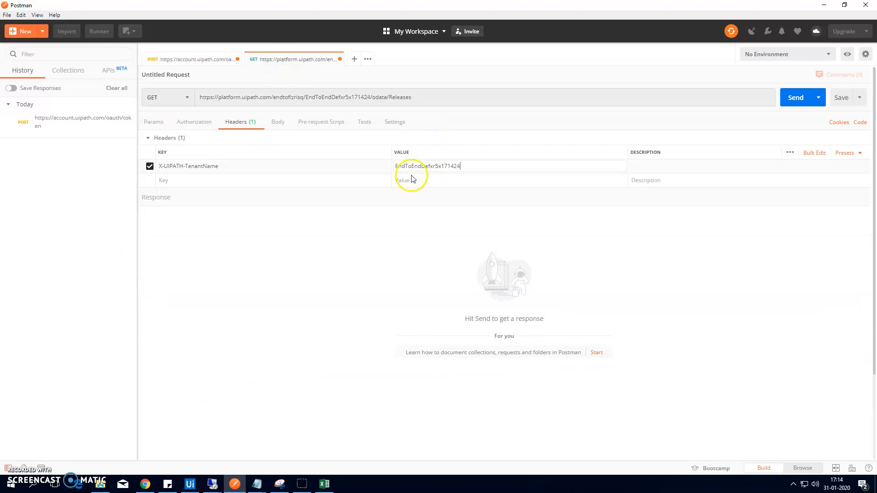
# Step: Add a second header with the key Authorization to the Releases request
pyautogui.click(202, 181)
pyautogui.write('Auth')
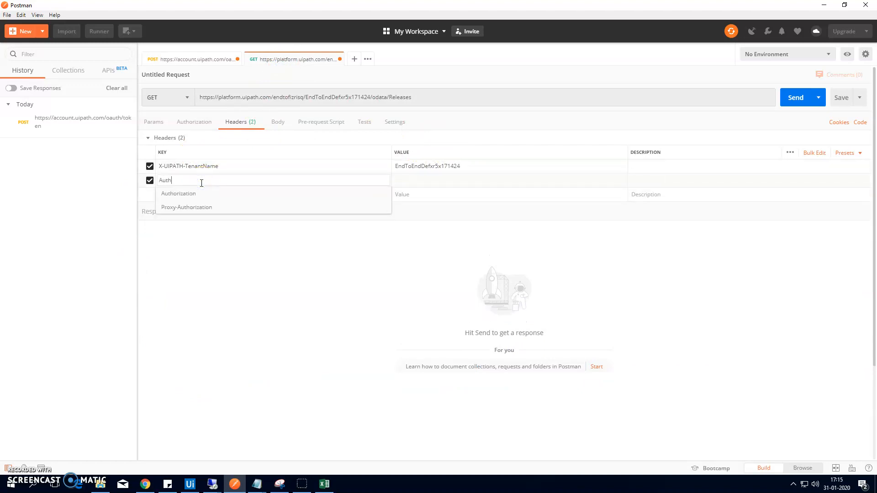
pyautogui.click(199, 193)
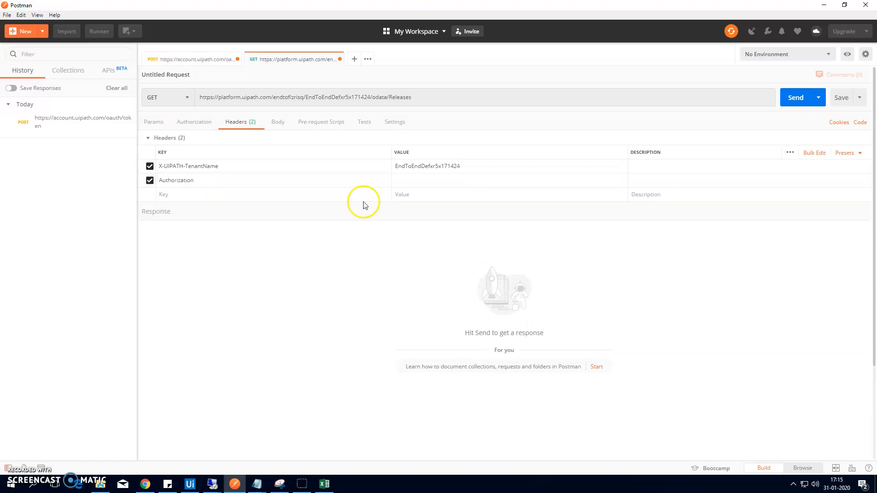
# Step: Set the Authorization header value of the Releases request to Bearer followed by the access token copied from the authentication response
pyautogui.click(213, 56)
pyautogui.rightClick(270, 290)
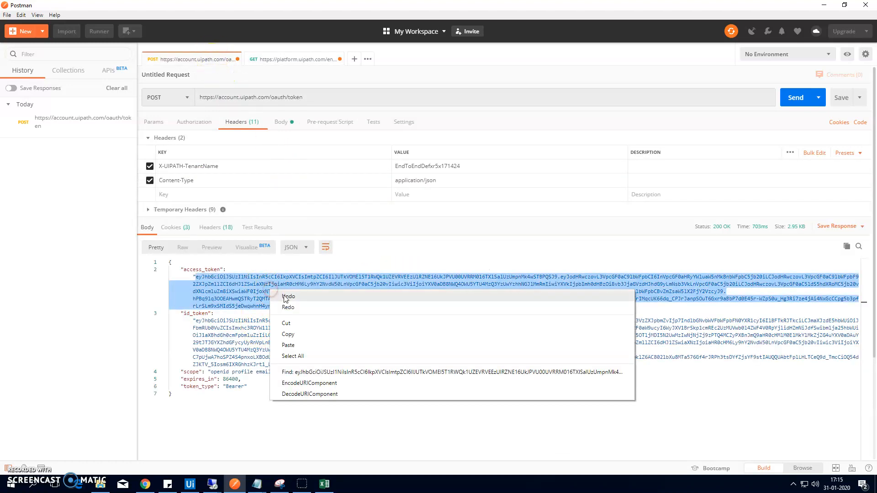
pyautogui.click(294, 333)
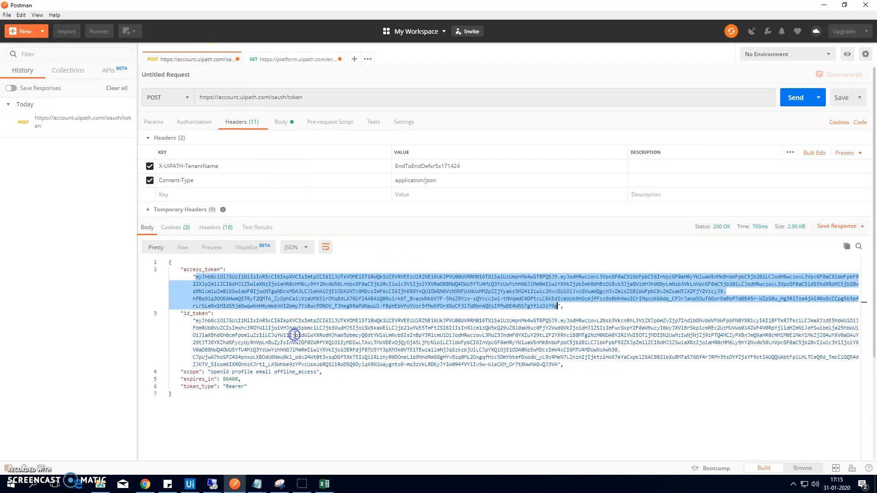
pyautogui.click(296, 59)
pyautogui.click(402, 180)
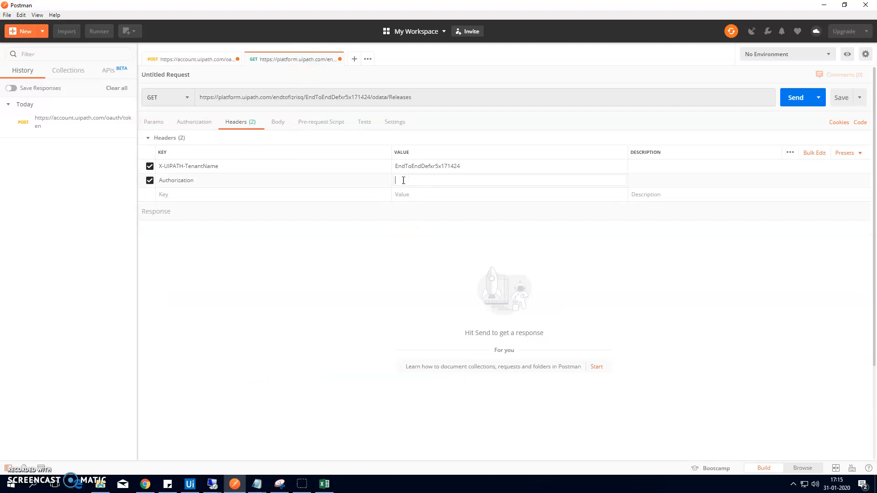
pyautogui.write('Bearer')
pyautogui.hotkey('ctrl', 'v')
pyautogui.click(346, 303)
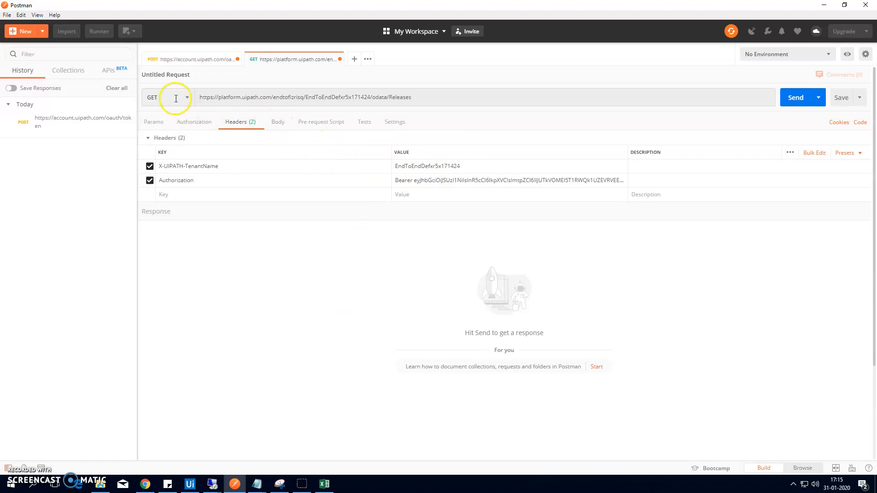
# Step: Send the Releases request and copy the TemparatureOfCities process's key from the response into the Release Key output line in Notepad
pyautogui.click(795, 98)
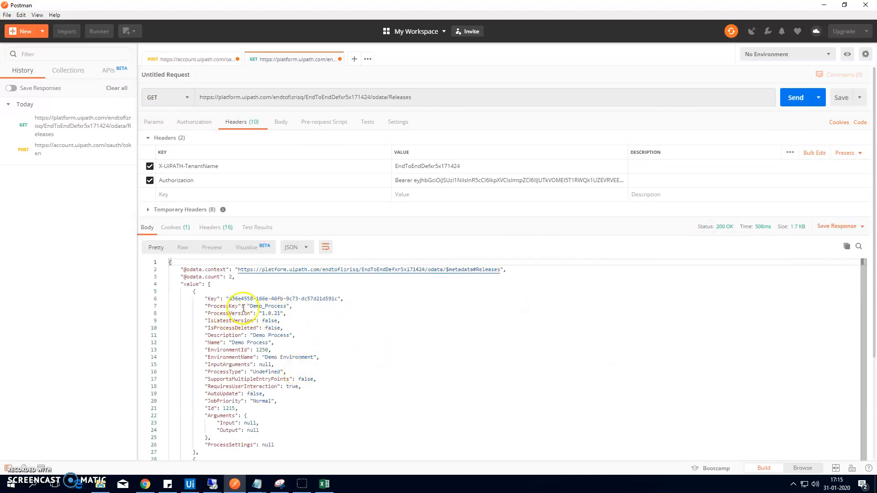
pyautogui.scroll(-5, 319, 375)
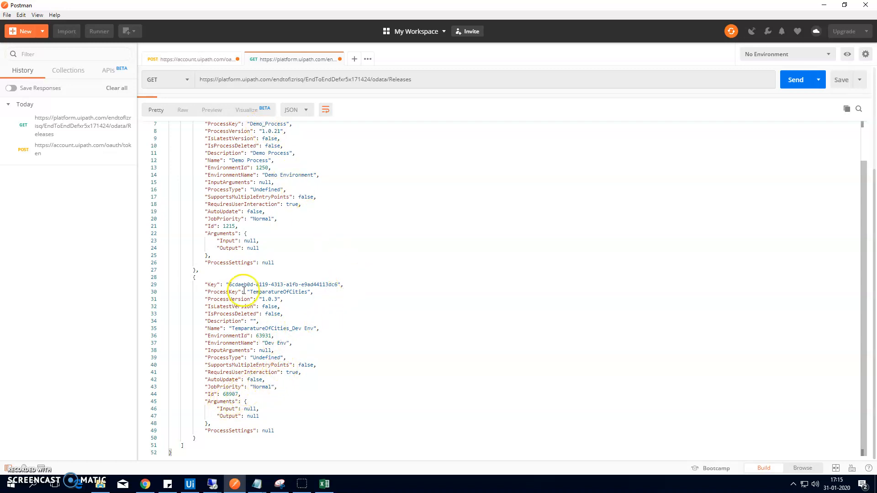
pyautogui.moveTo(231, 284); pyautogui.dragTo(329, 284)
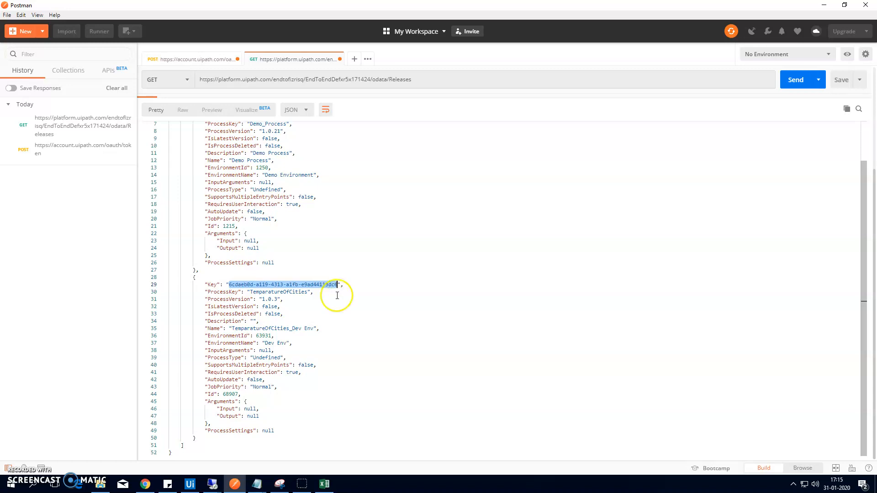
pyautogui.moveTo(257, 484)
pyautogui.click(201, 441)
pyautogui.click(113, 264)
pyautogui.hotkey('ctrl', 'v')
pyautogui.click(129, 316)
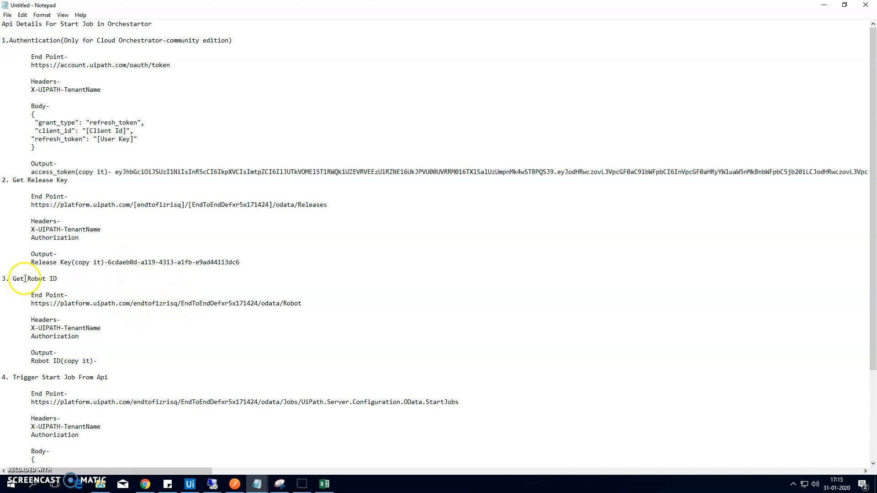
# Step: Copy the Get Robot ID endpoint from Notepad into a new GET request in Postman, correcting its ending to odata/Robots
pyautogui.moveTo(33, 304); pyautogui.dragTo(231, 304)
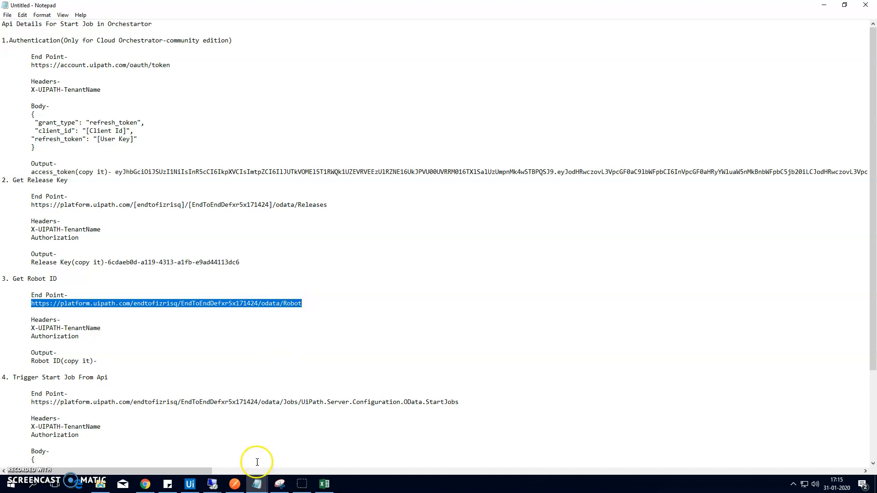
pyautogui.click(235, 483)
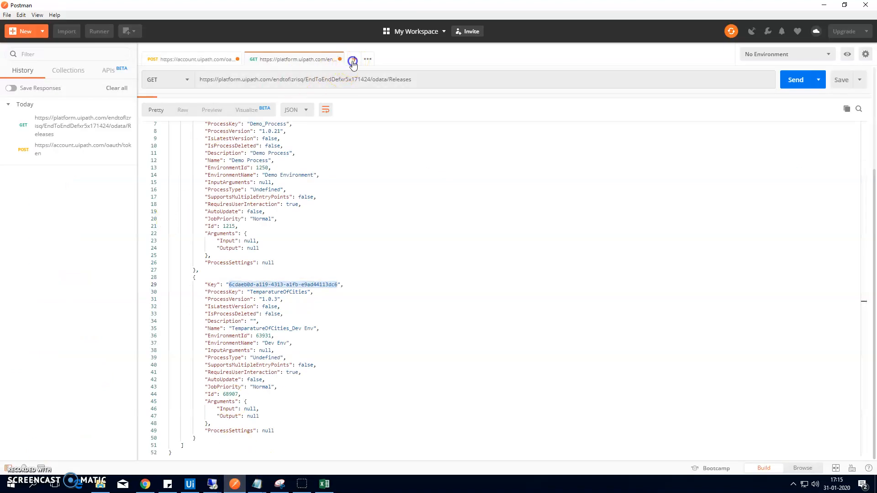
pyautogui.click(352, 61)
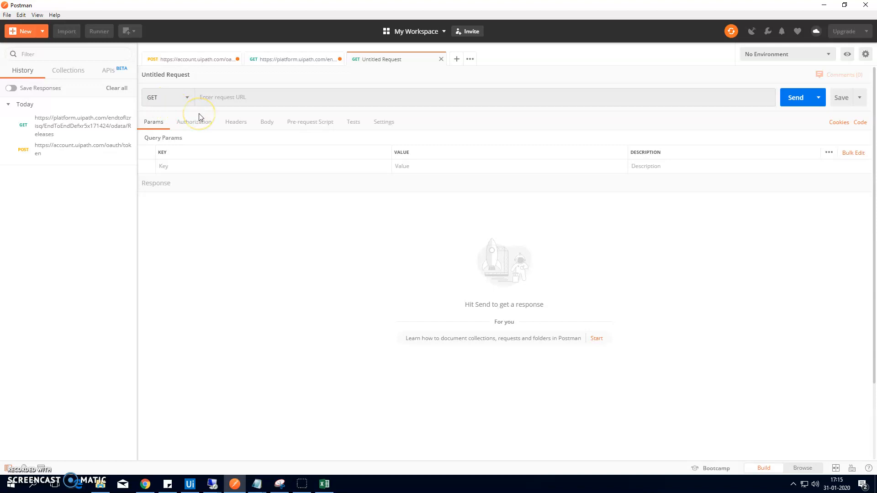
pyautogui.click(226, 96)
pyautogui.hotkey('ctrl', 'v')
pyautogui.write('ts')
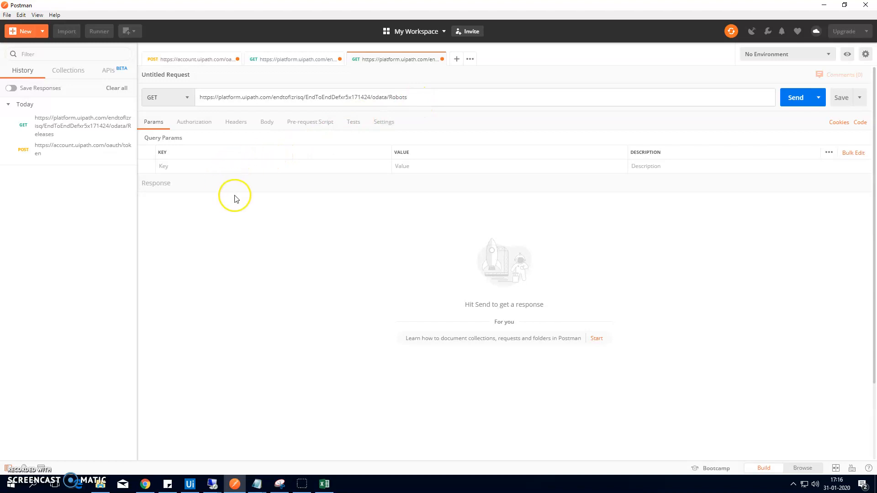
# Step: Set the authorization type of the Robots request to No Auth
pyautogui.click(195, 123)
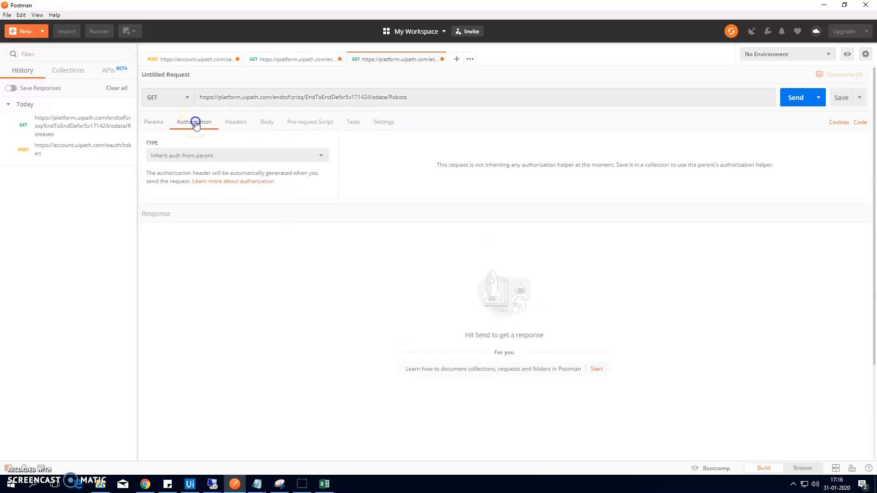
pyautogui.click(199, 154)
pyautogui.click(171, 193)
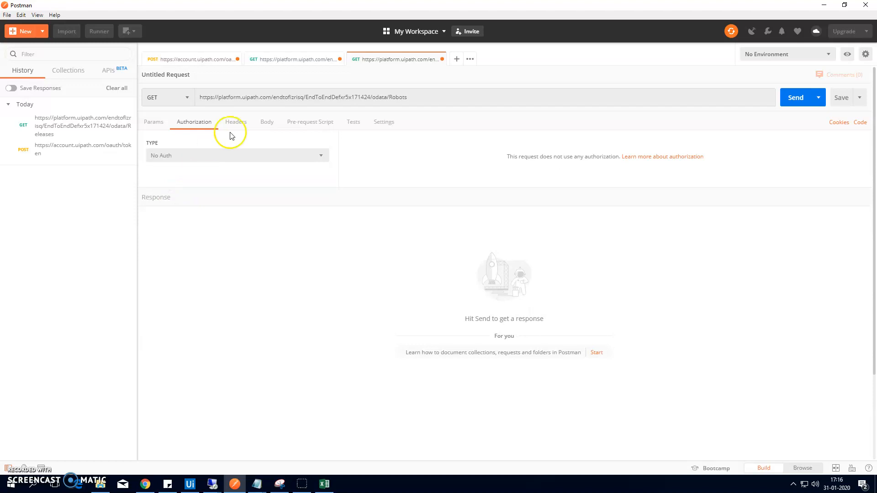
# Step: Add a header with the key Authorization to the Robots request
pyautogui.click(235, 122)
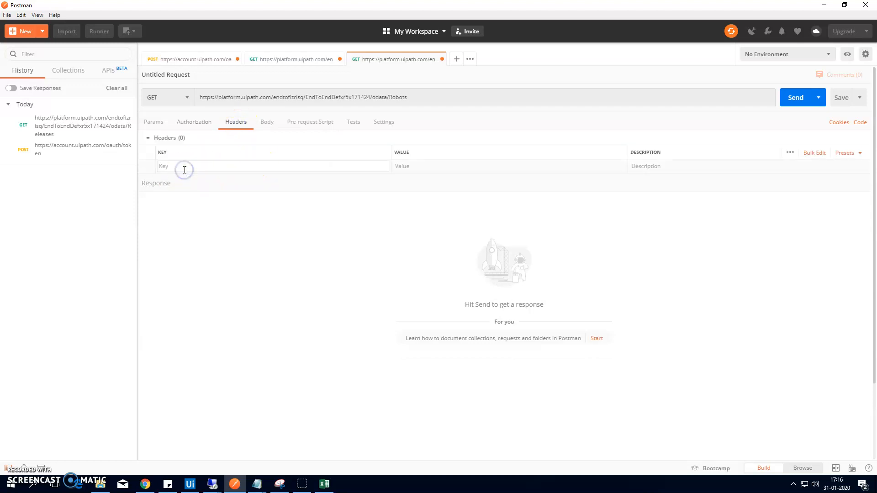
pyautogui.click(184, 170)
pyautogui.write('Au')
pyautogui.click(184, 179)
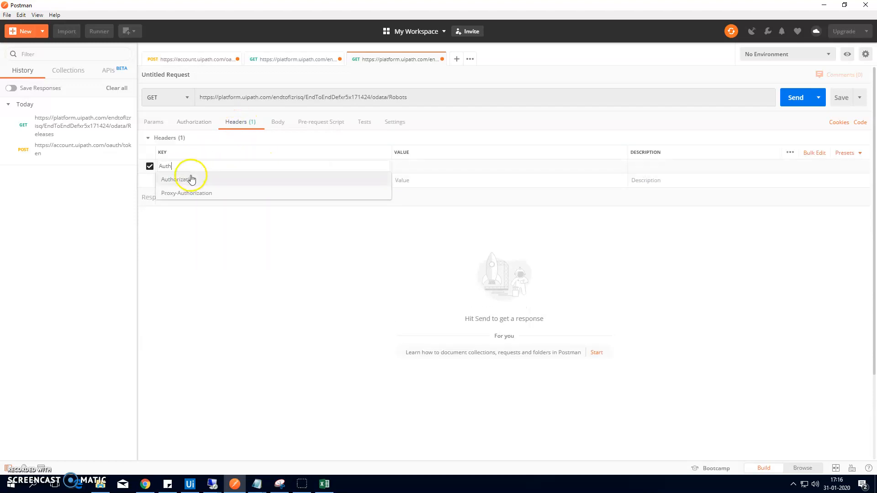
pyautogui.click(179, 180)
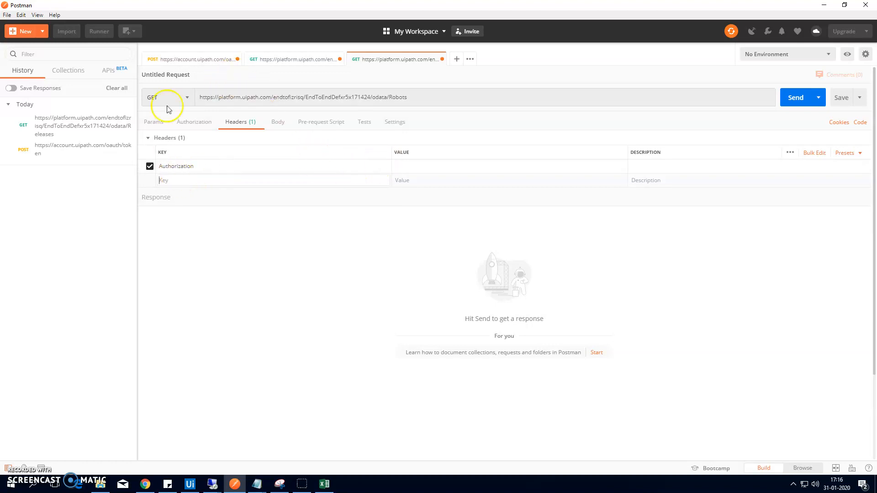
# Step: Copy the X-UIPATH-TenantName header key from the authentication request into a second header row of the Robots request
pyautogui.click(209, 60)
pyautogui.tripleClick(231, 166)
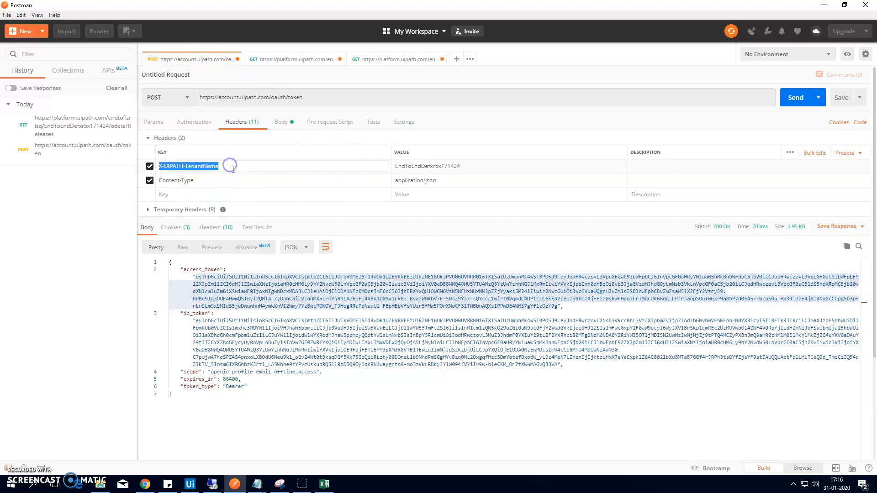
pyautogui.click(387, 59)
pyautogui.click(175, 183)
pyautogui.hotkey('ctrl', 'v')
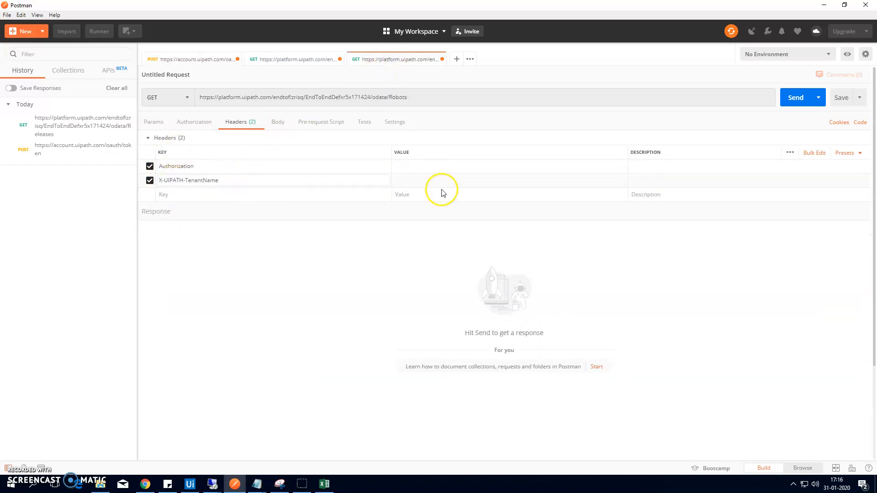
# Step: Copy the tenant logical name from the API Access details in Chrome into the X-UIPATH-TenantName value of Postman's Robots request
pyautogui.click(146, 484)
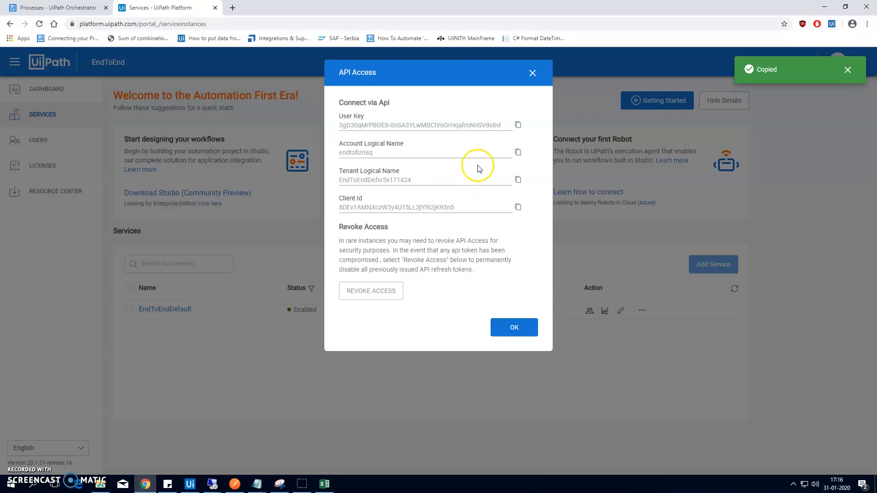
pyautogui.click(518, 180)
pyautogui.click(234, 483)
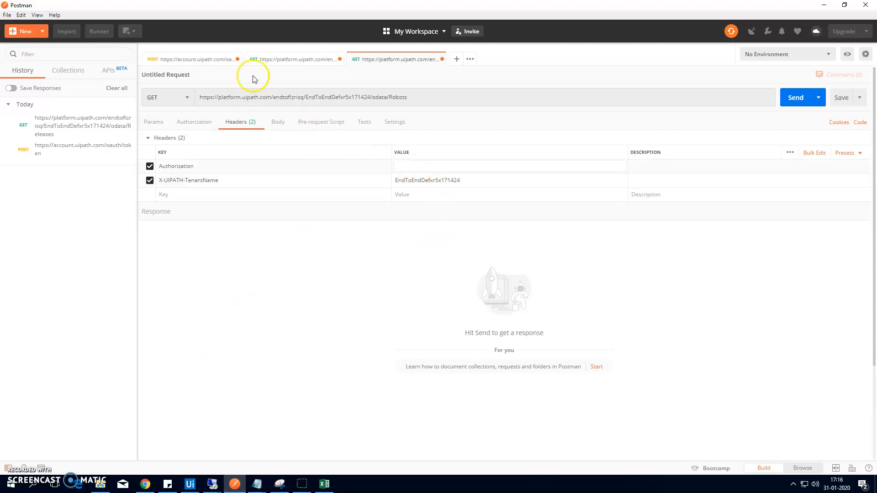
# Step: Set the Authorization header value of the Robots request to Bearer followed by the access token from the authentication response
pyautogui.click(197, 59)
pyautogui.rightClick(259, 288)
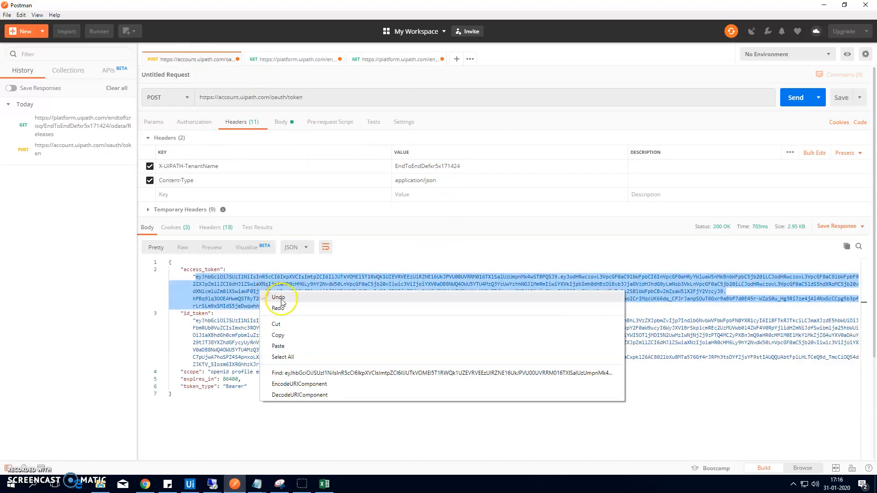
pyautogui.click(278, 337)
pyautogui.click(379, 59)
pyautogui.click(401, 167)
pyautogui.write('Beare')
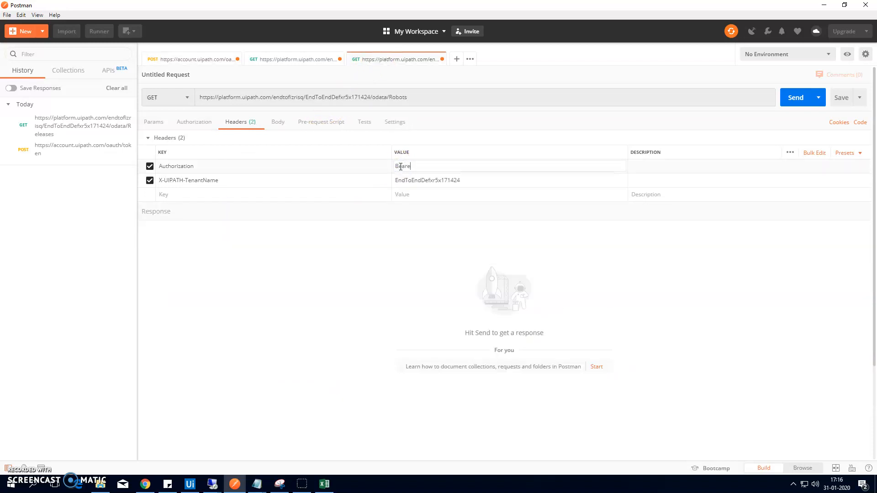
pyautogui.write('r')
pyautogui.hotkey('ctrl', 'v')
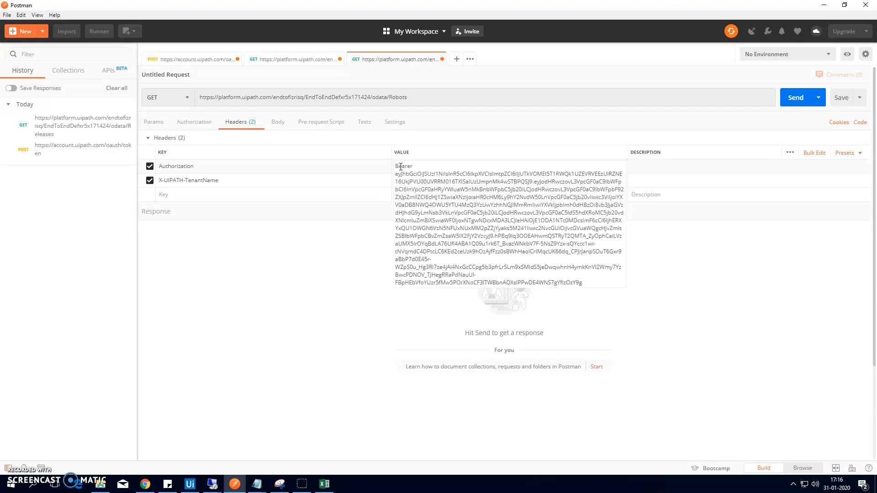
pyautogui.click(355, 303)
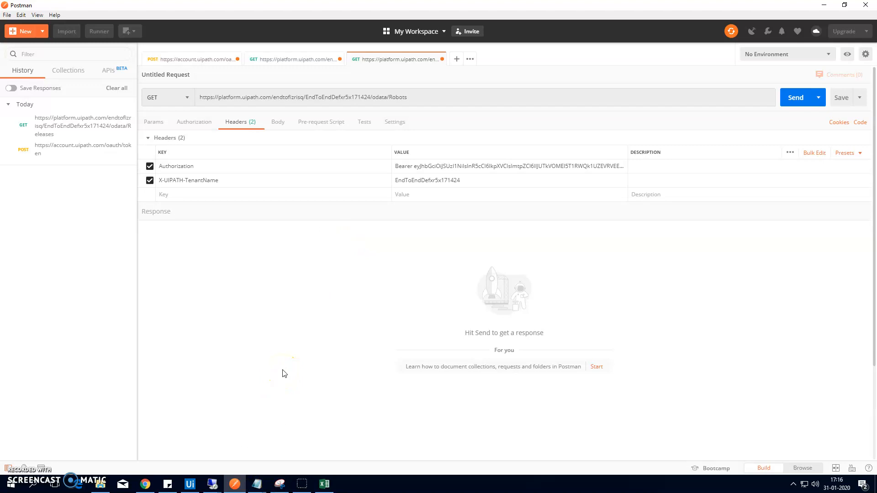
# Step: Examine the captured Robots response in Snipping Tool for the robot's Id, and return to Postman
pyautogui.click(280, 484)
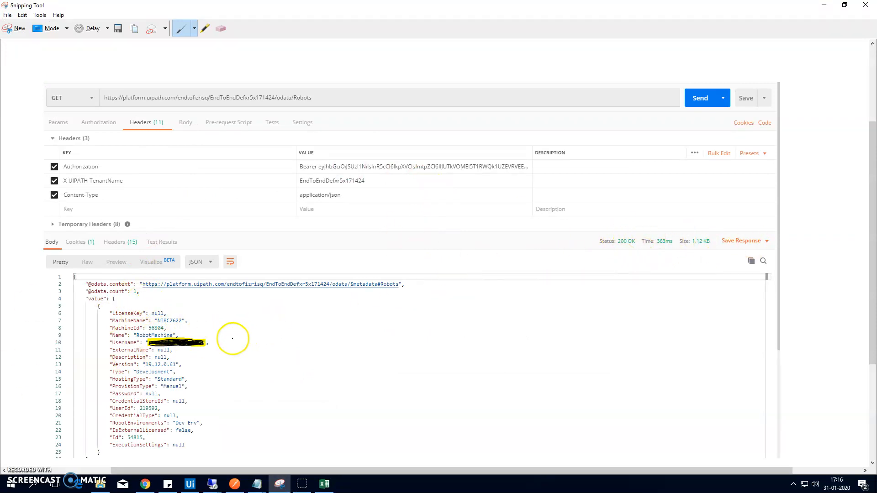
pyautogui.scroll(-1, 233, 340)
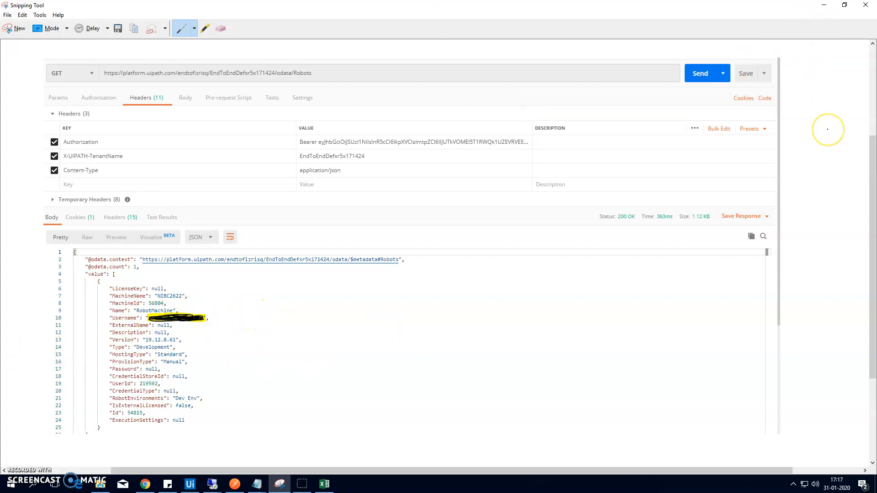
pyautogui.click(825, 5)
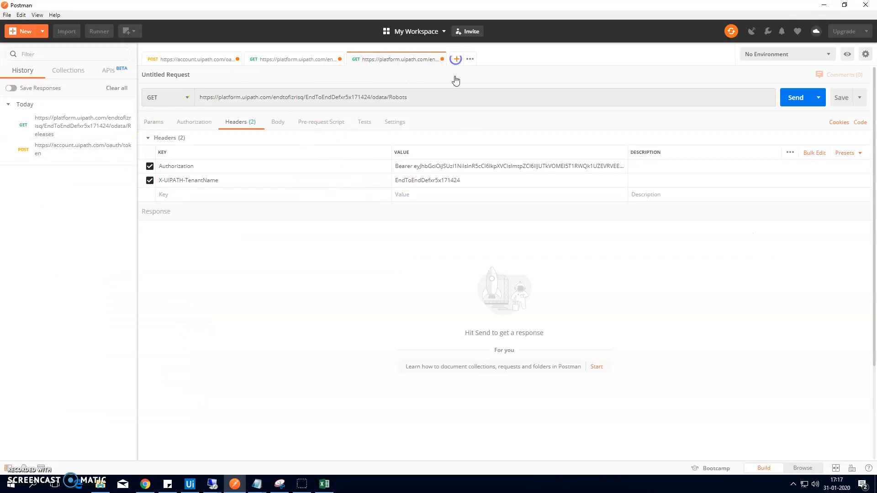
# Step: Create another new request in Postman with the method POST
pyautogui.click(456, 59)
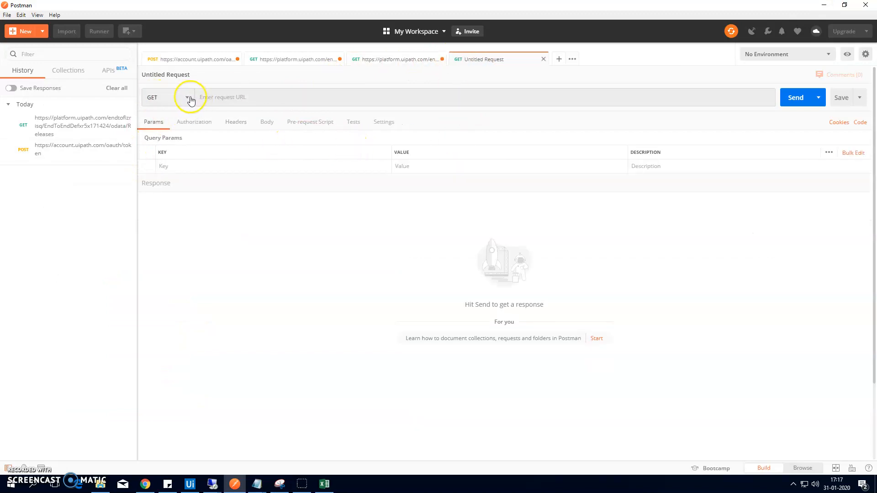
pyautogui.click(188, 98)
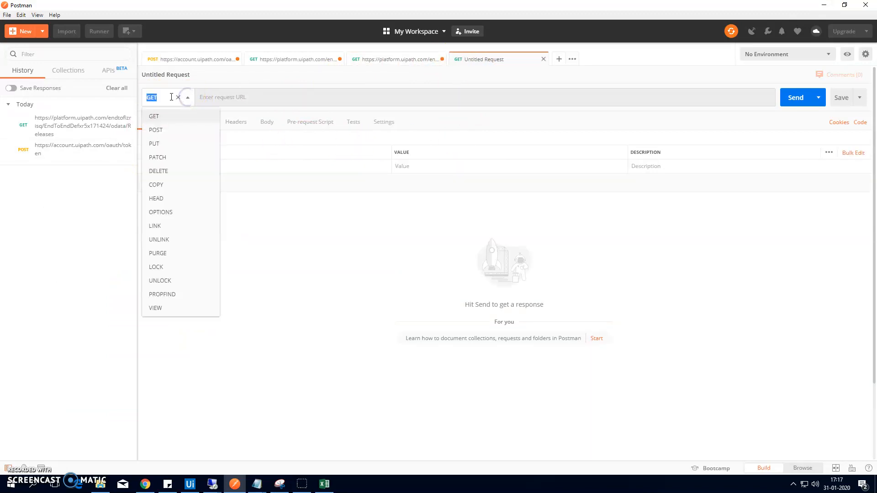
pyautogui.click(161, 133)
pyautogui.click(221, 95)
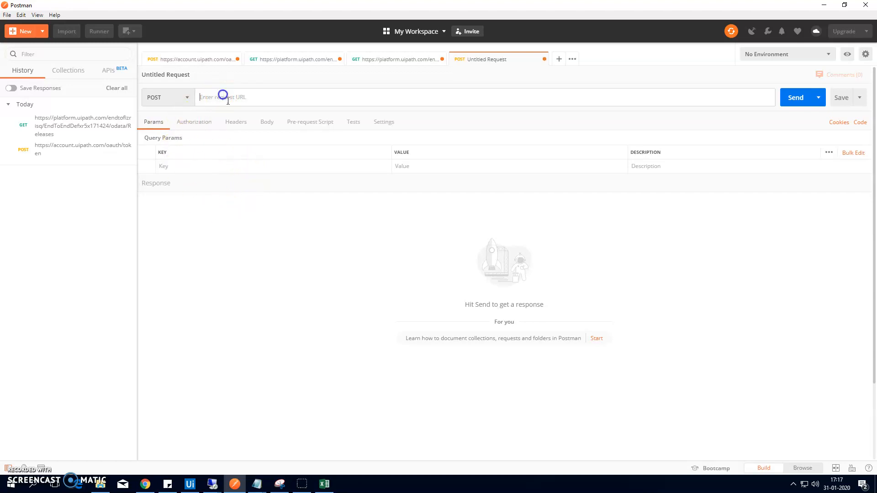
# Step: Copy the StartJobs end point URL from section 4 of the Notepad notes into the new POST request's URL in Postman
pyautogui.moveTo(255, 479)
pyautogui.click(206, 455)
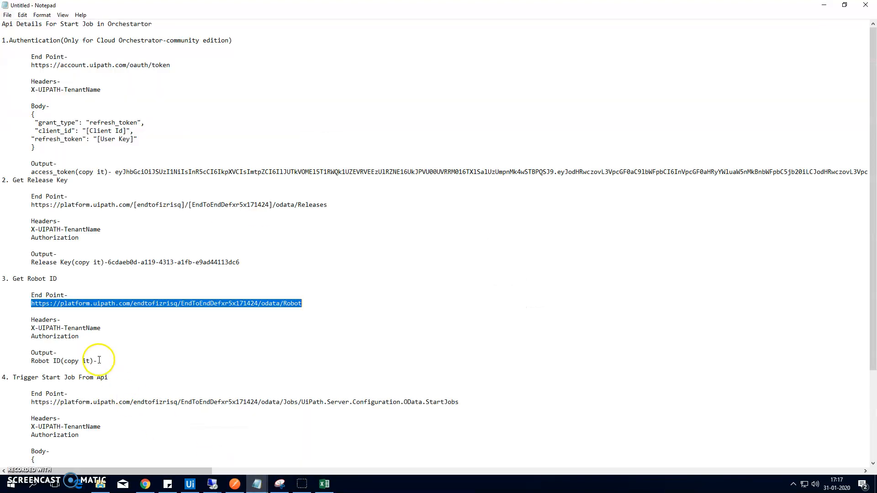
pyautogui.scroll(-4, 109, 363)
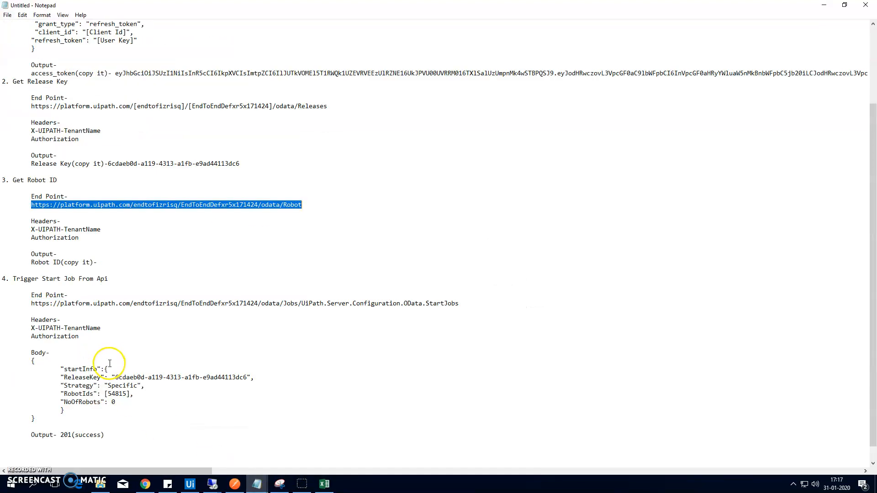
pyautogui.click(32, 304)
pyautogui.moveTo(74, 304); pyautogui.dragTo(213, 309)
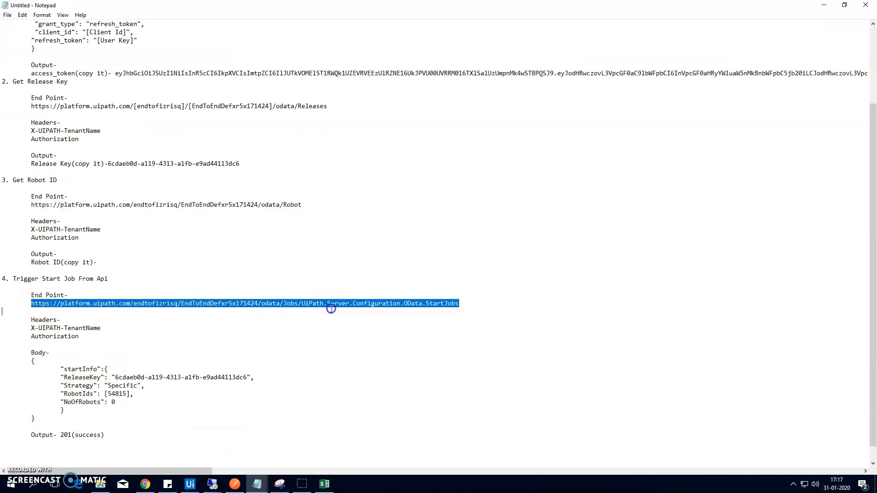
pyautogui.click(257, 484)
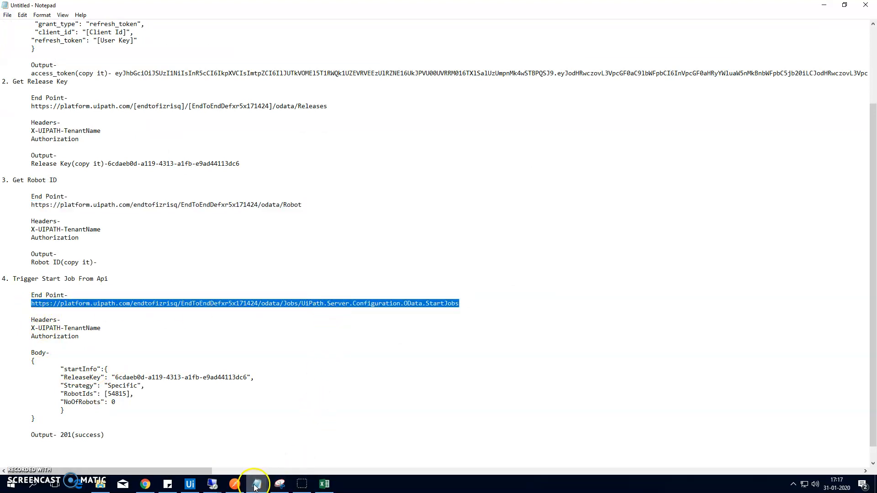
pyautogui.click(235, 484)
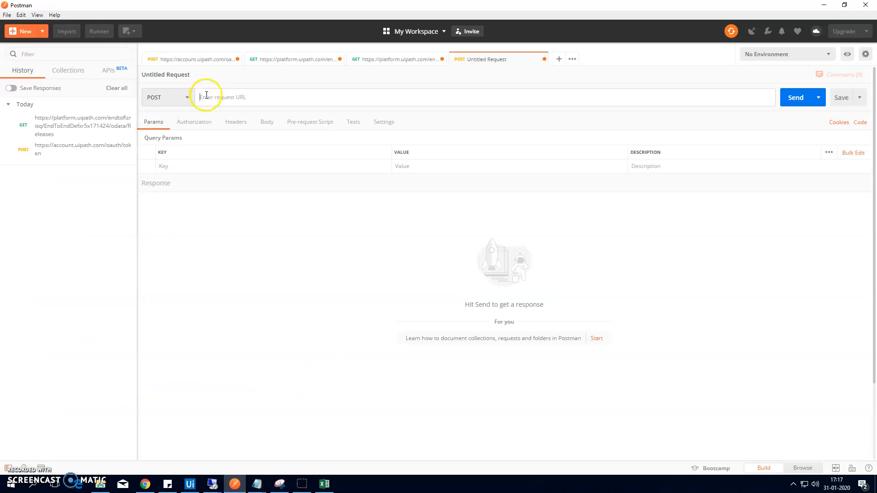
pyautogui.hotkey('ctrl', 'v')
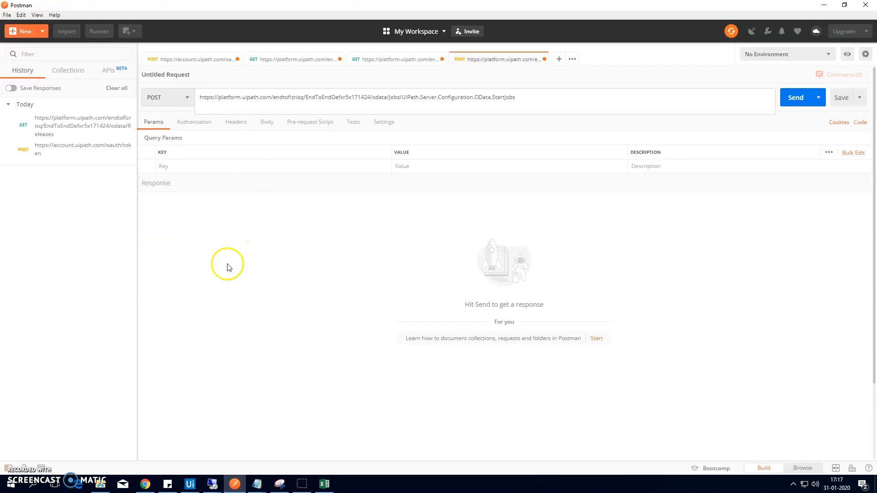
pyautogui.click(226, 265)
# Step: Add an Authorization header key to the StartJobs request
pyautogui.click(196, 122)
pyautogui.click(196, 156)
pyautogui.click(172, 185)
pyautogui.click(232, 121)
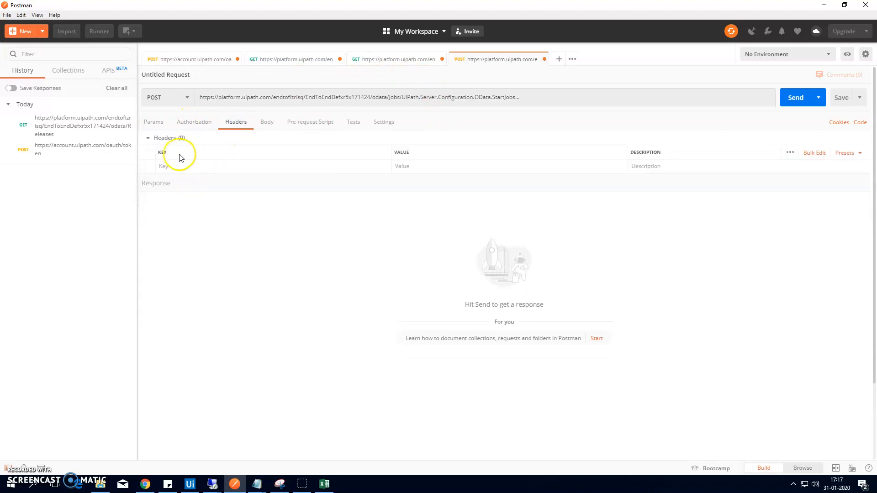
pyautogui.write('Authorization')
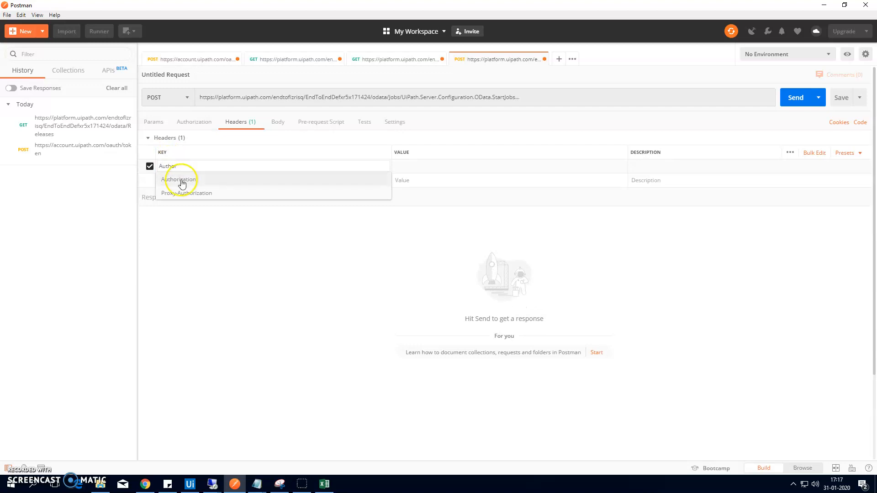
pyautogui.click(182, 179)
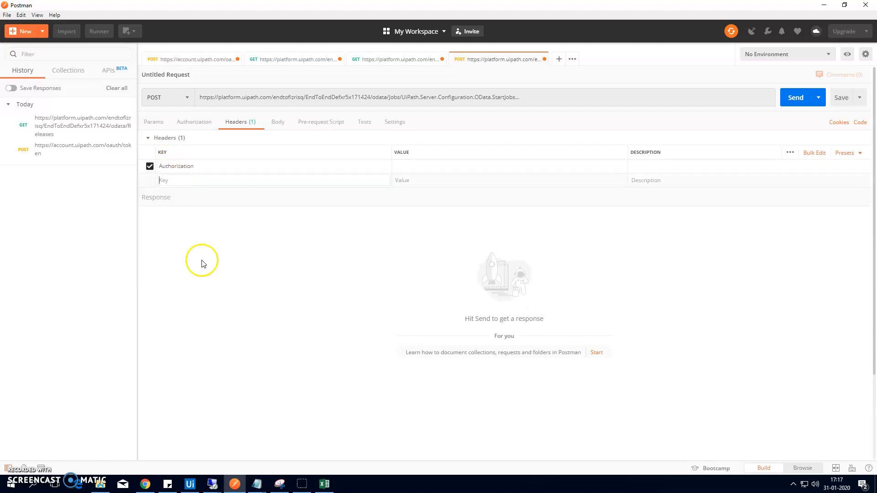
# Step: Copy the X-UIPATH-TenantName header key from the oauth/token request into the StartJobs request's headers
pyautogui.click(298, 59)
pyautogui.click(194, 59)
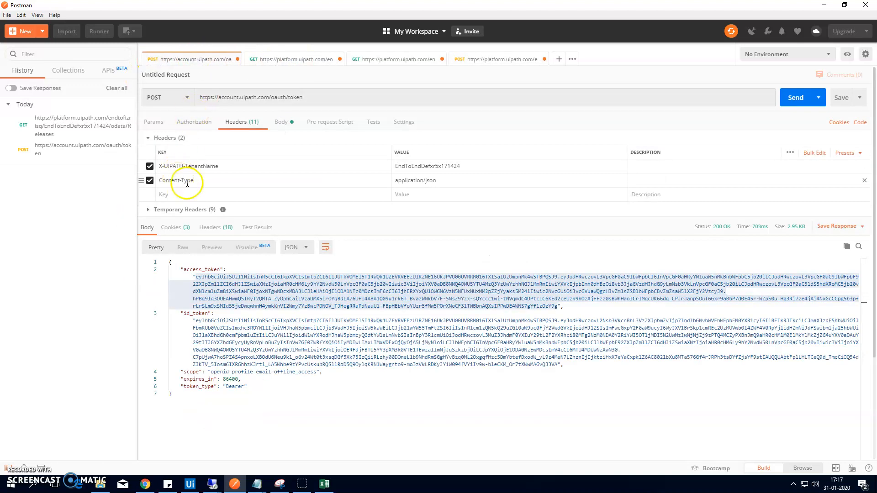
pyautogui.doubleClick(232, 167)
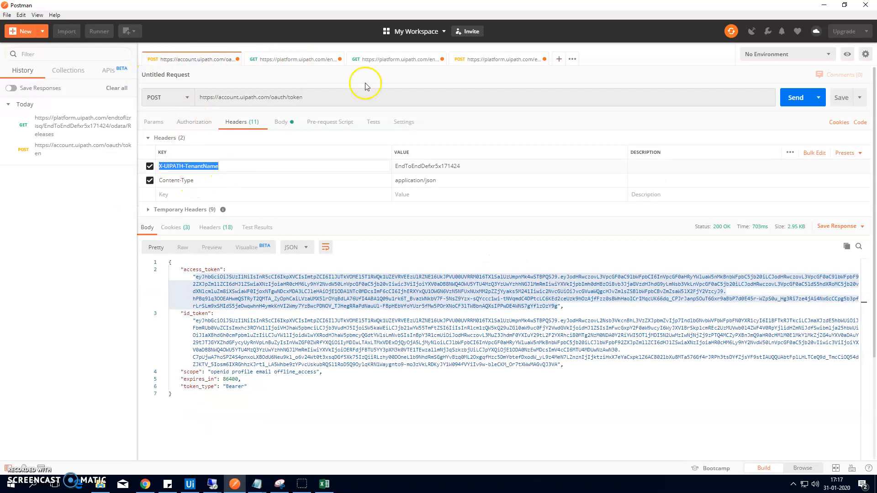
pyautogui.click(499, 59)
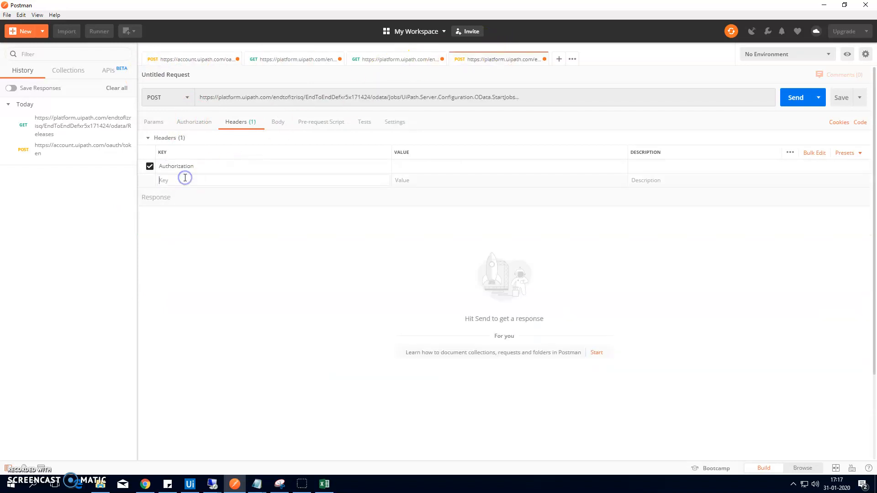
pyautogui.hotkey('ctrl', 'v')
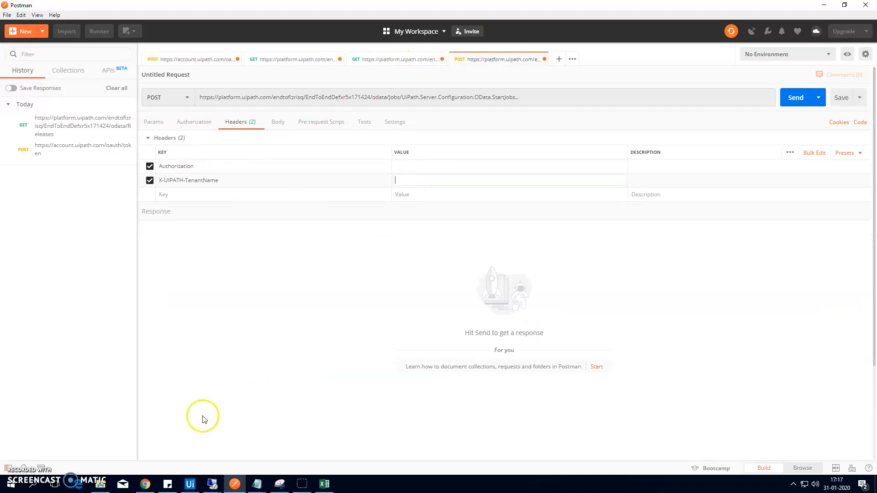
# Step: Copy the tenant logical name from the API Access details in Chrome into the X-UIPATH-TenantName value of Postman's StartJobs request
pyautogui.click(145, 484)
pyautogui.click(519, 181)
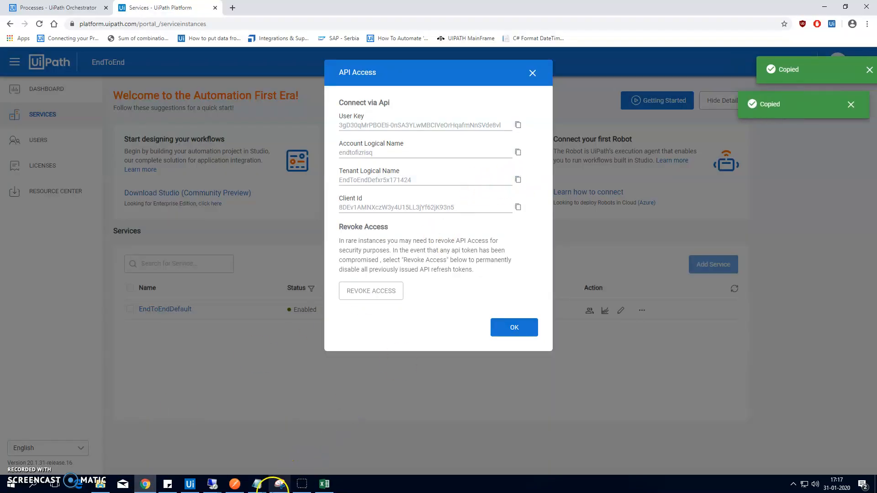
pyautogui.click(235, 484)
pyautogui.click(420, 182)
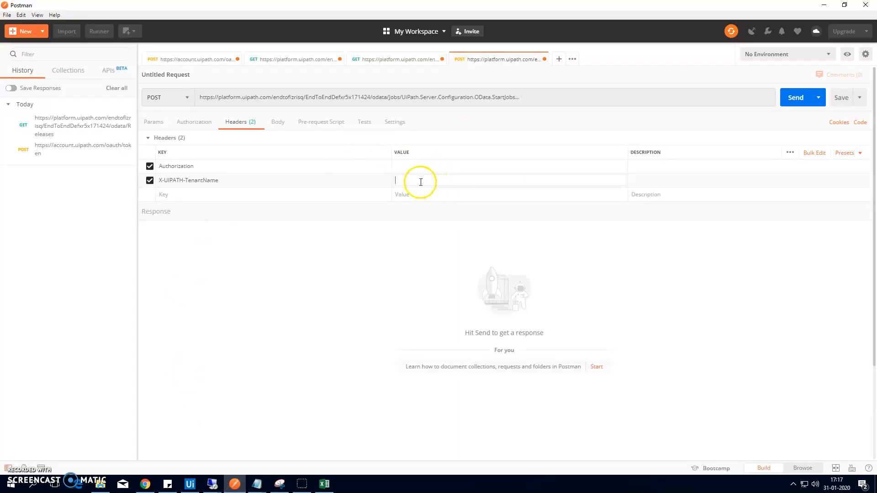
# Step: Set the StartJobs request's Authorization header value to Bearer followed by the access token from the authentication response
pyautogui.click(408, 164)
pyautogui.write('Bearer')
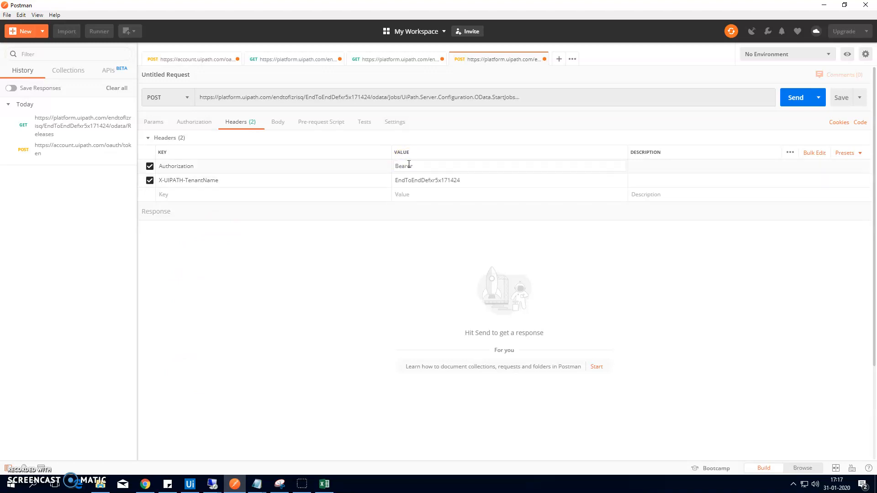
pyautogui.click(195, 59)
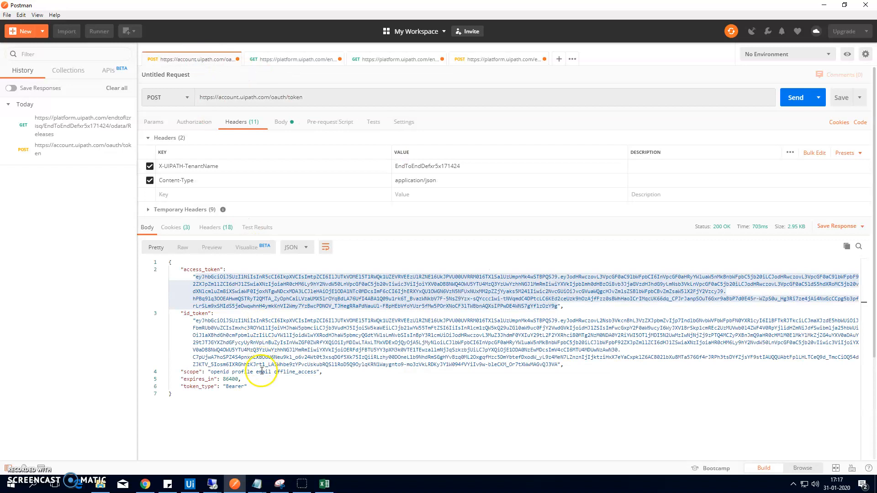
pyautogui.rightClick(260, 283)
pyautogui.click(279, 325)
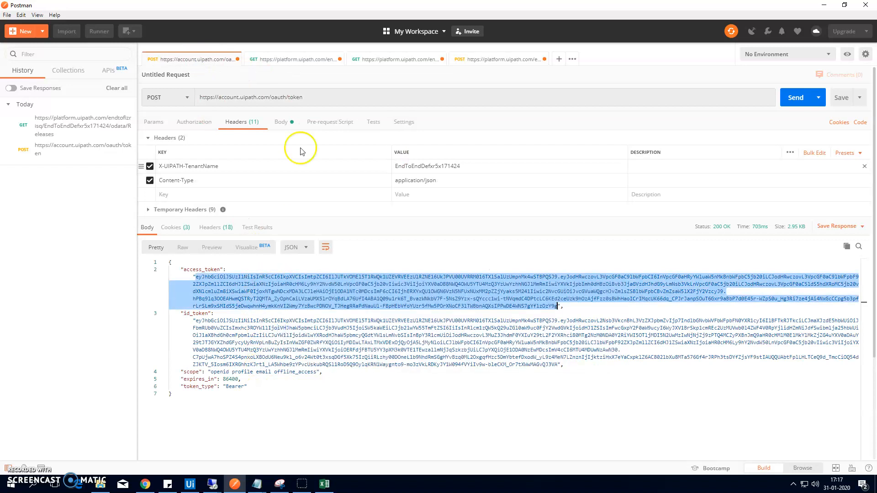
pyautogui.click(500, 59)
pyautogui.rightClick(423, 165)
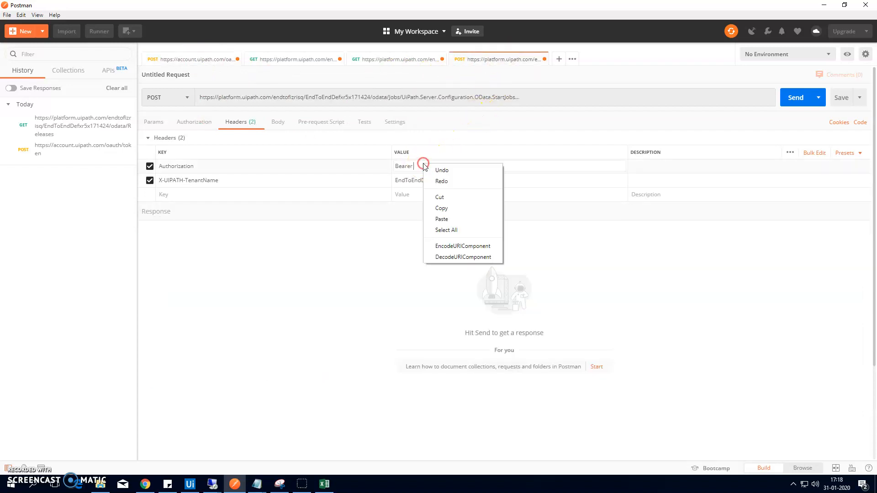
pyautogui.click(441, 219)
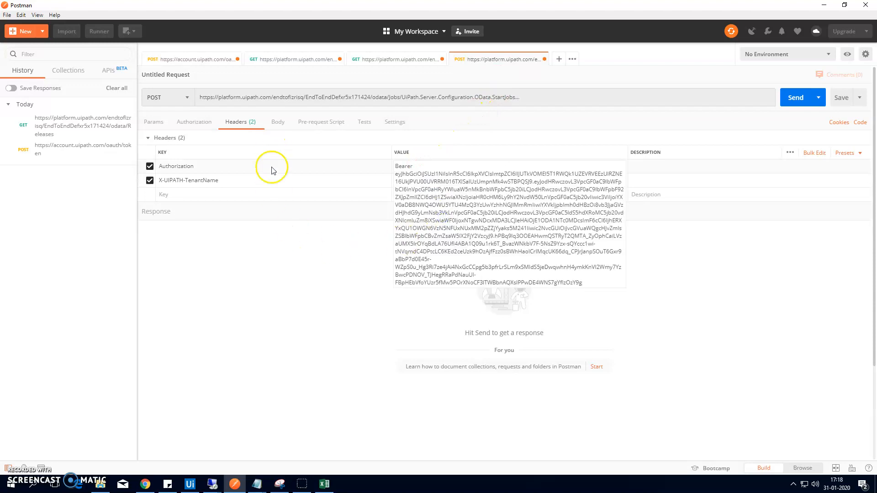
pyautogui.click(300, 269)
# Step: Set the StartJobs request's body to raw with the format JSON
pyautogui.click(279, 123)
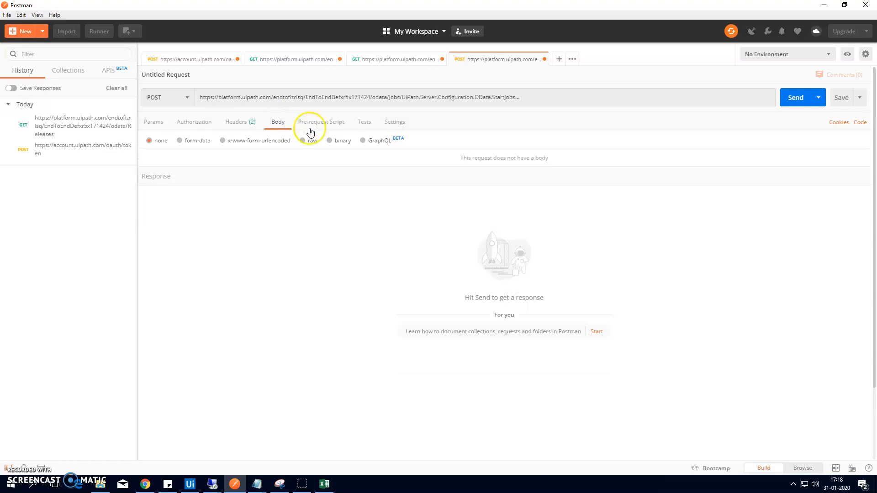
pyautogui.click(302, 141)
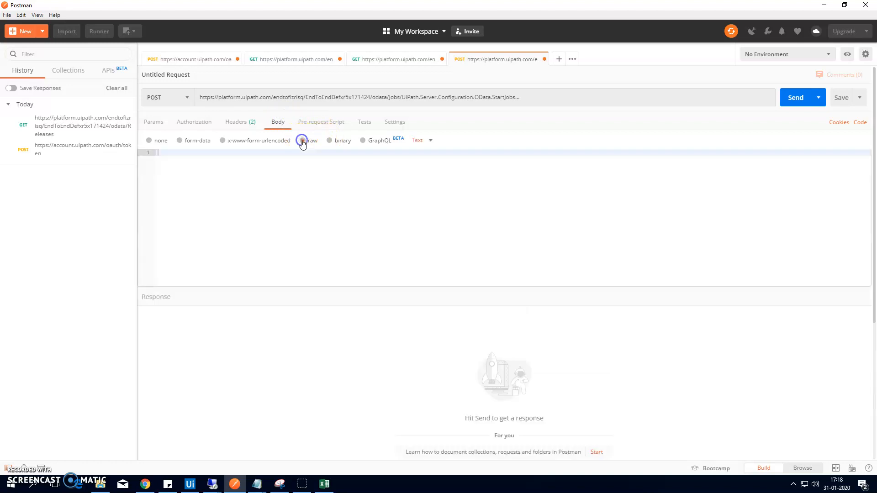
pyautogui.click(429, 141)
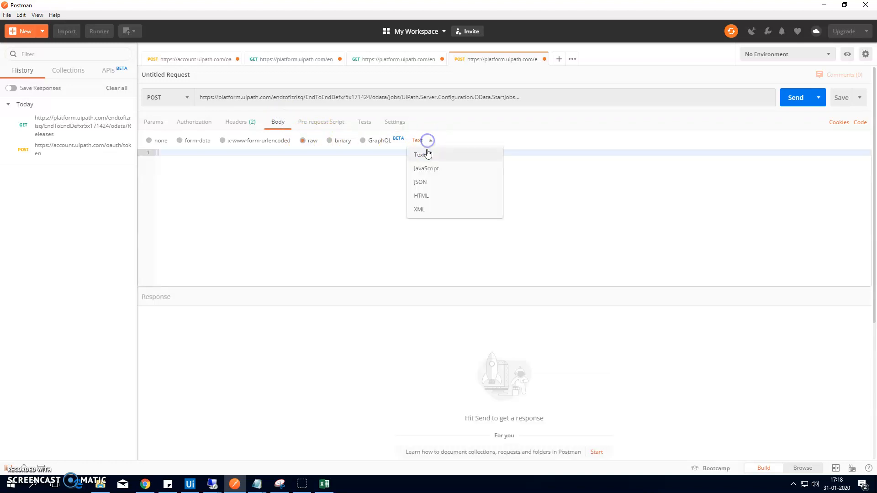
pyautogui.click(418, 185)
# Step: Copy the startInfo JSON body, with ReleaseKey, Strategy, RobotIds and NoOfRobots, from the Notepad notes into the StartJobs request's body in Postman
pyautogui.moveTo(256, 483)
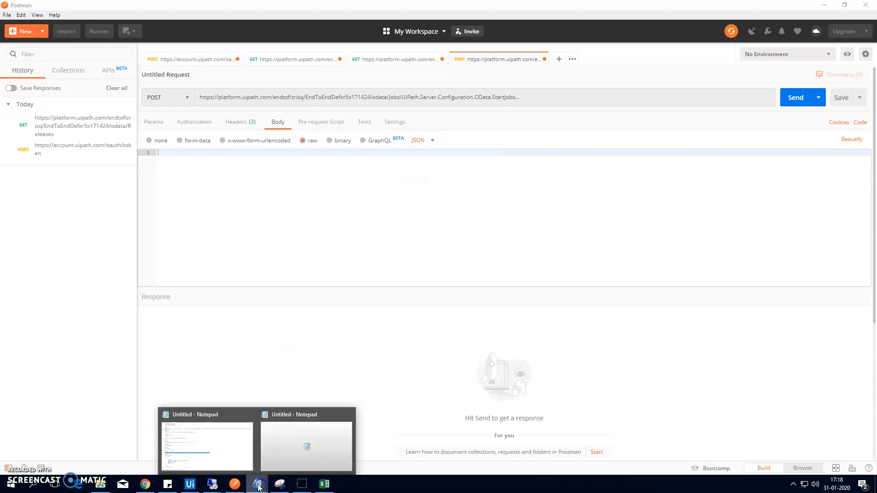
pyautogui.click(218, 453)
pyautogui.scroll(-1, 176, 294)
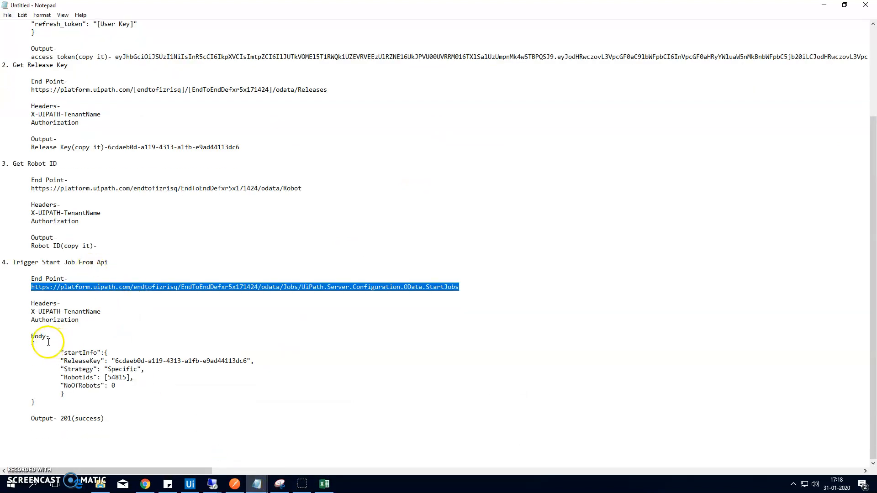
pyautogui.moveTo(31, 344); pyautogui.dragTo(67, 404)
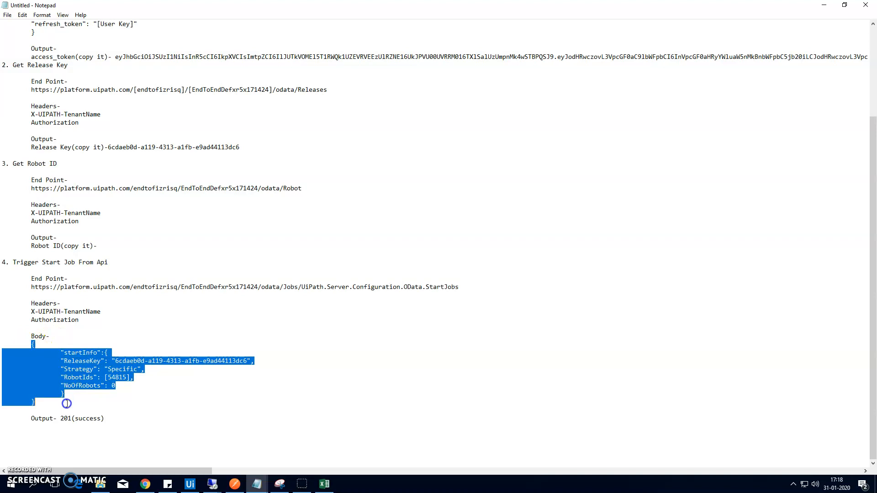
pyautogui.click(234, 483)
pyautogui.rightClick(172, 152)
pyautogui.click(190, 208)
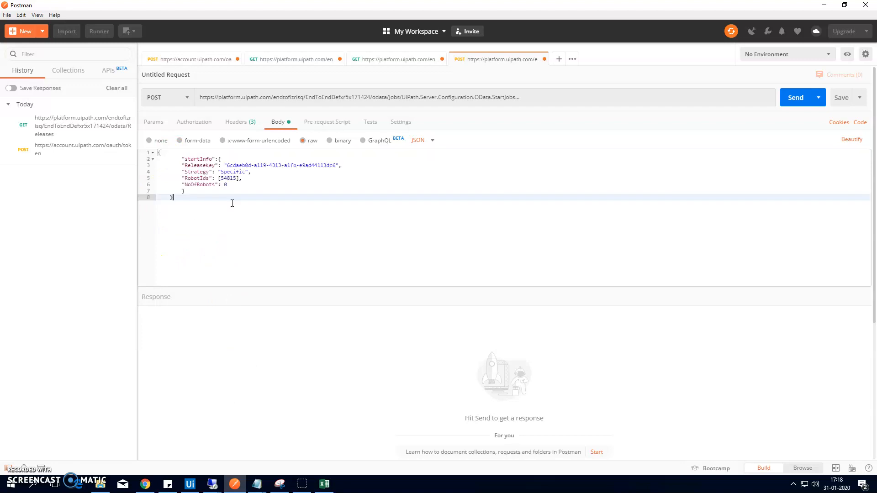
# Step: Review the release key in the StartJobs request's body and check the request's headers
pyautogui.moveTo(227, 167); pyautogui.dragTo(241, 166)
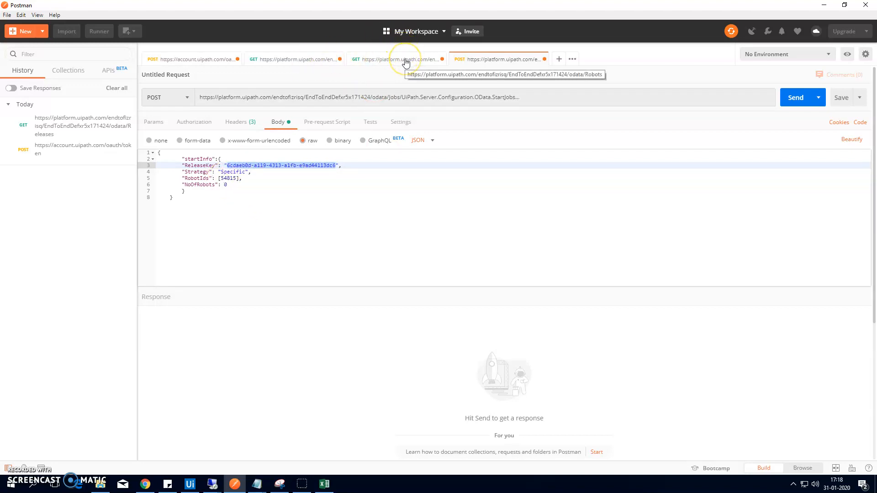
pyautogui.click(235, 213)
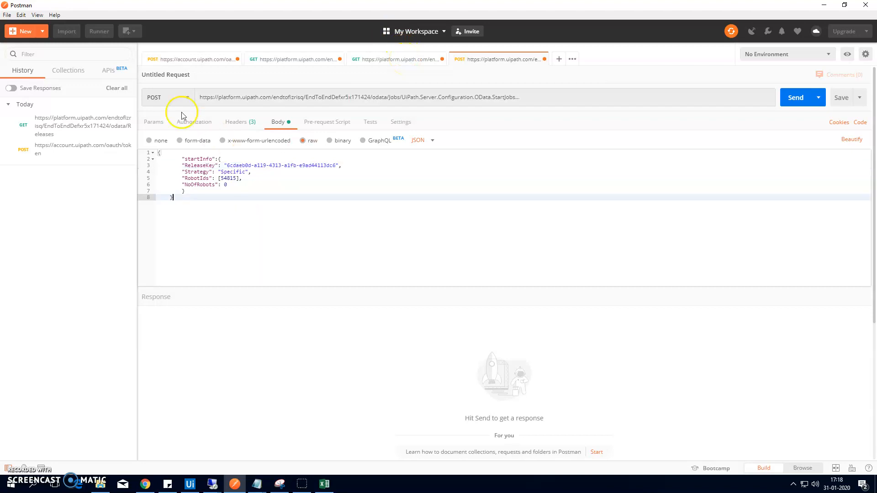
pyautogui.click(203, 121)
pyautogui.click(241, 122)
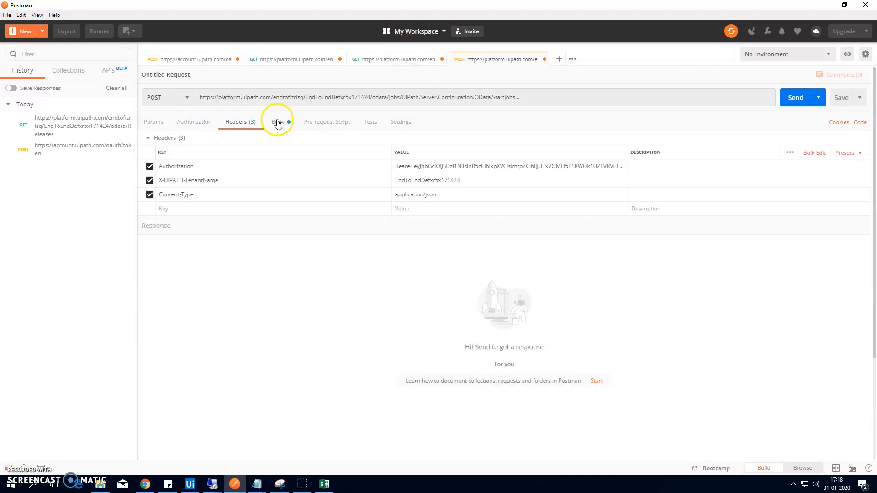
pyautogui.click(279, 121)
pyautogui.click(793, 98)
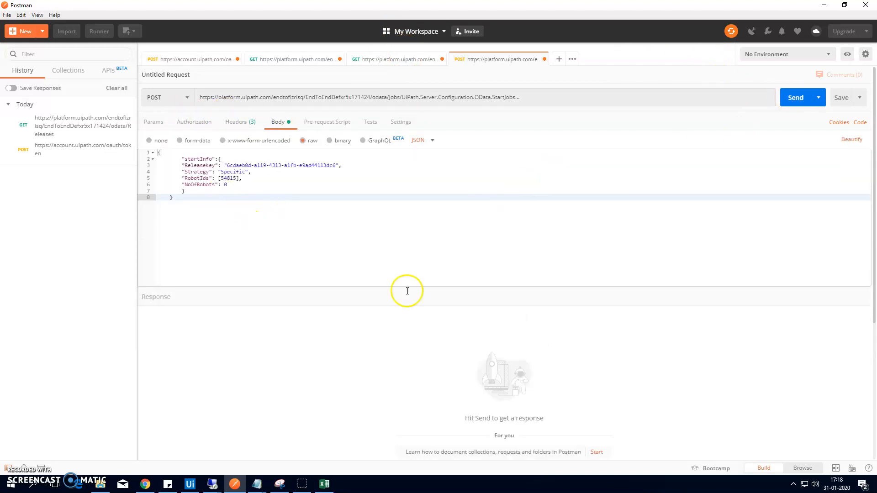
# Step: Switch to Excel and examine the Temparature Of Cities column for the cities from Pune to Agartala
pyautogui.click(324, 483)
pyautogui.click(72, 123)
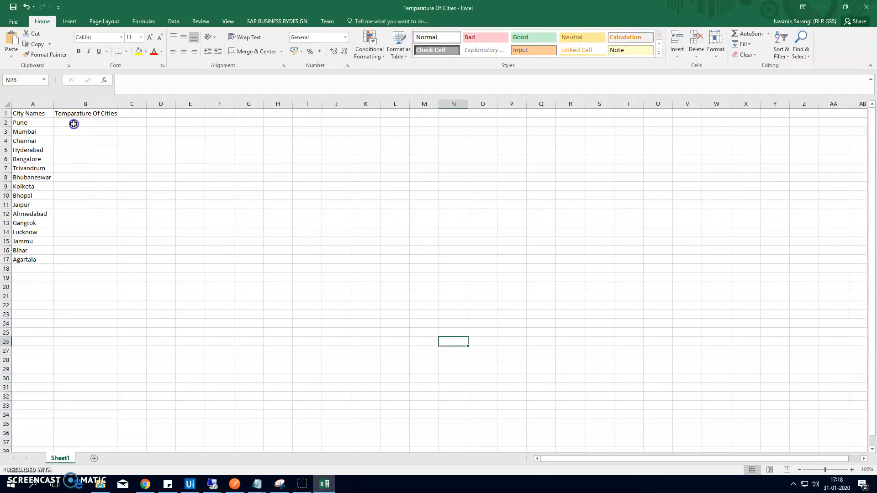
pyautogui.click(67, 261)
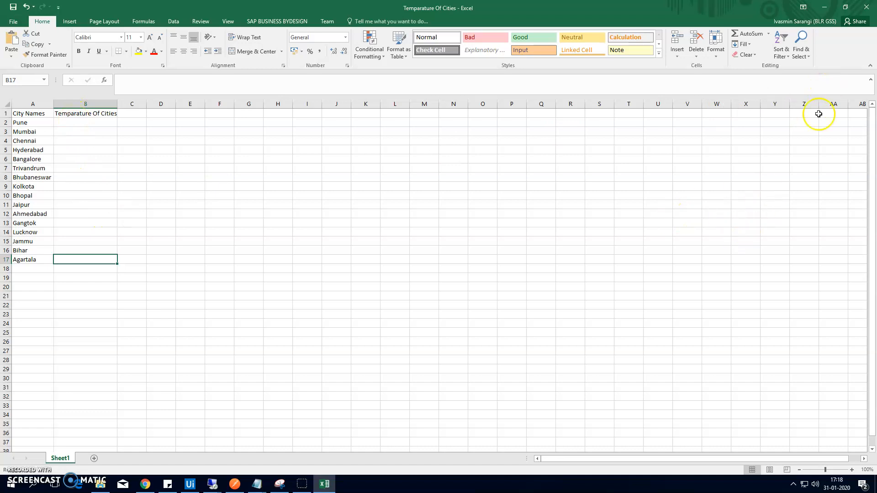
# Step: Close the Temparature Of Cities workbook and send the StartJobs request from Postman
pyautogui.click(869, 8)
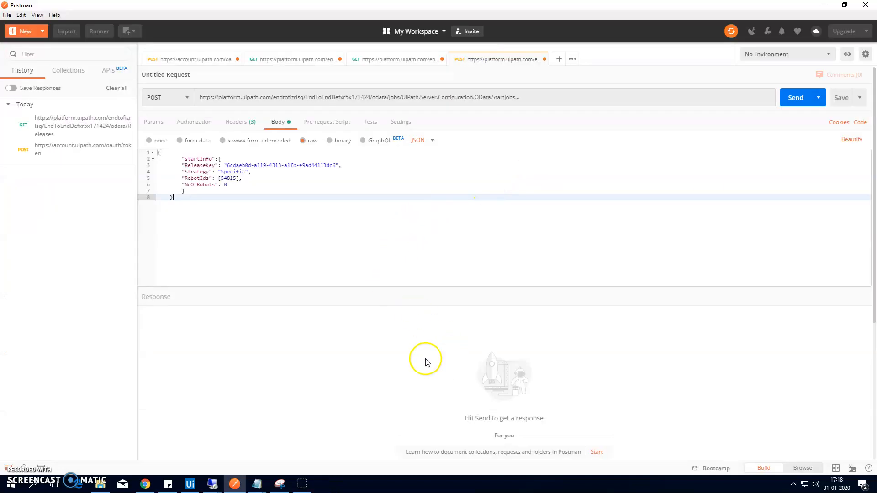
pyautogui.click(790, 101)
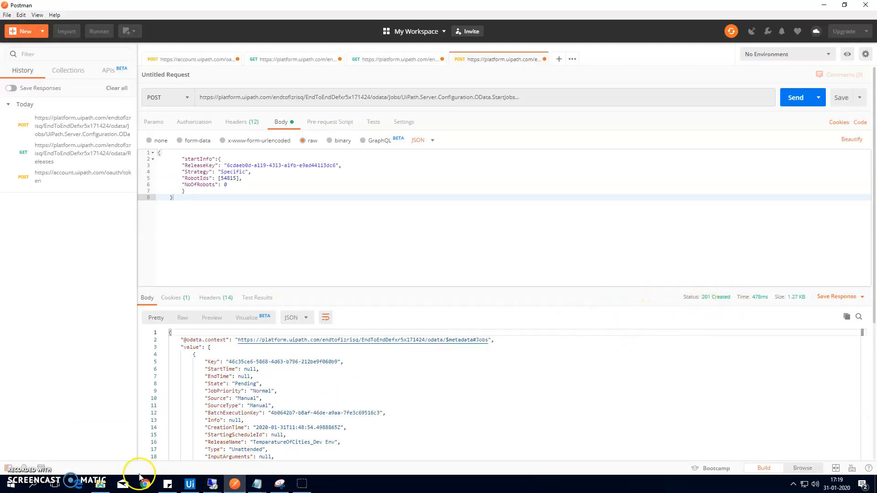
# Step: Open the Temparature Of Cities workbook from the Automation Projects folder, check the city temperatures, and close it
pyautogui.click(103, 488)
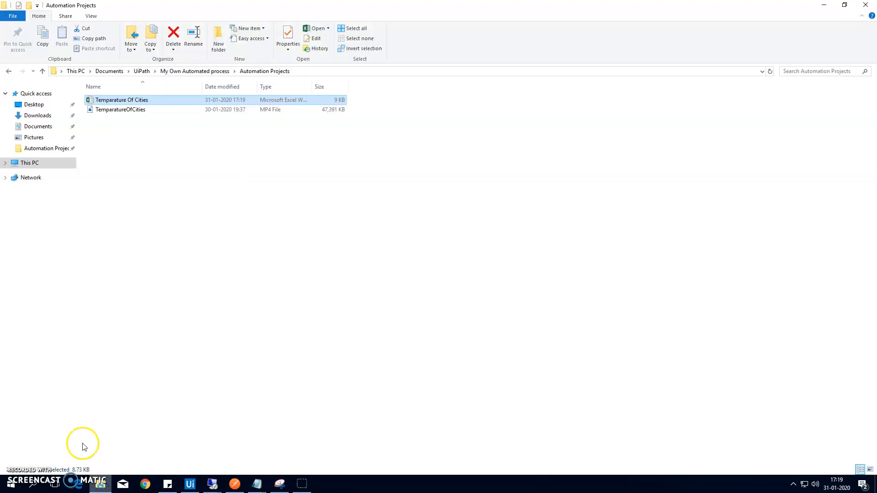
pyautogui.doubleClick(131, 100)
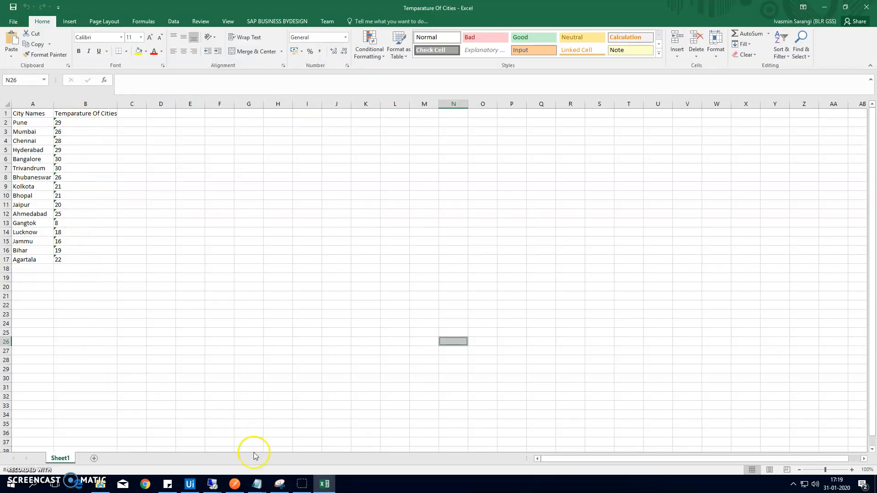
pyautogui.click(307, 487)
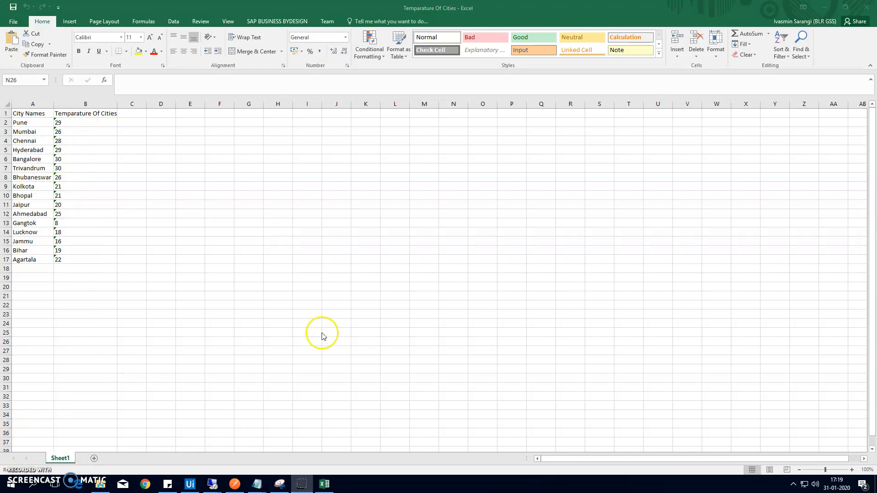
pyautogui.click(863, 9)
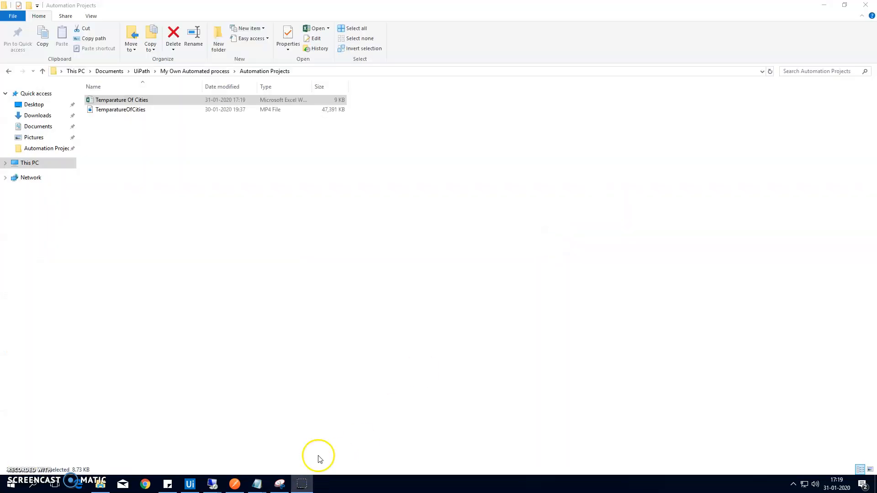
# Step: Switch to the Notepad notes and review the StartJobs end point URL under Trigger Start Job From Api
pyautogui.click(235, 484)
pyautogui.moveTo(258, 484)
pyautogui.click(212, 458)
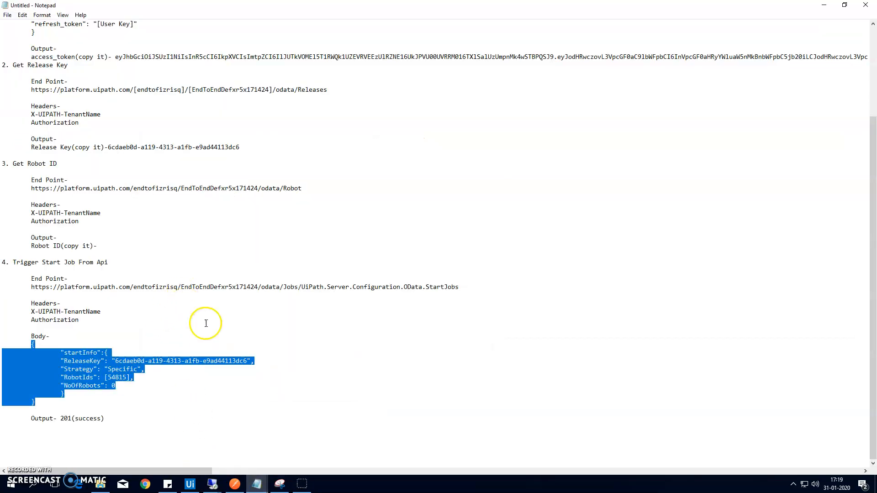
pyautogui.click(5, 328)
pyautogui.moveTo(33, 287); pyautogui.dragTo(410, 285)
pyautogui.click(365, 350)
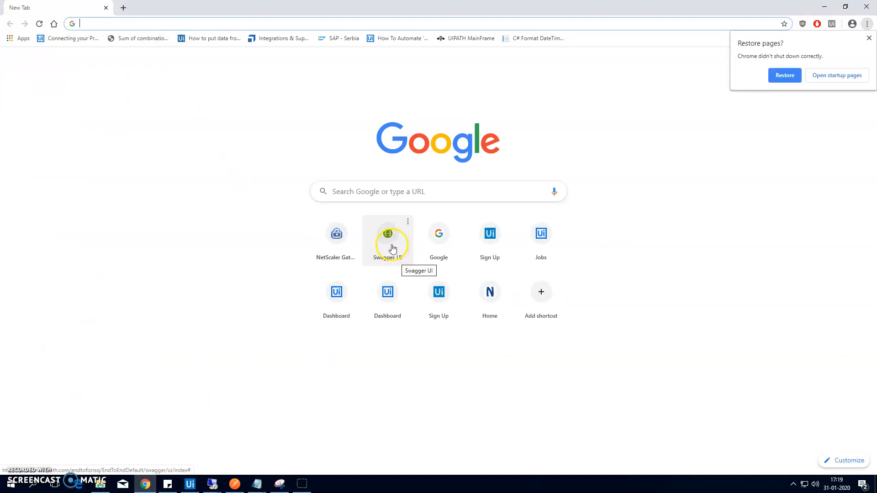
# Step: Open the Orchestrator Swagger UI page in Chrome and examine the base URL and the swagger part of its address
pyautogui.click(389, 247)
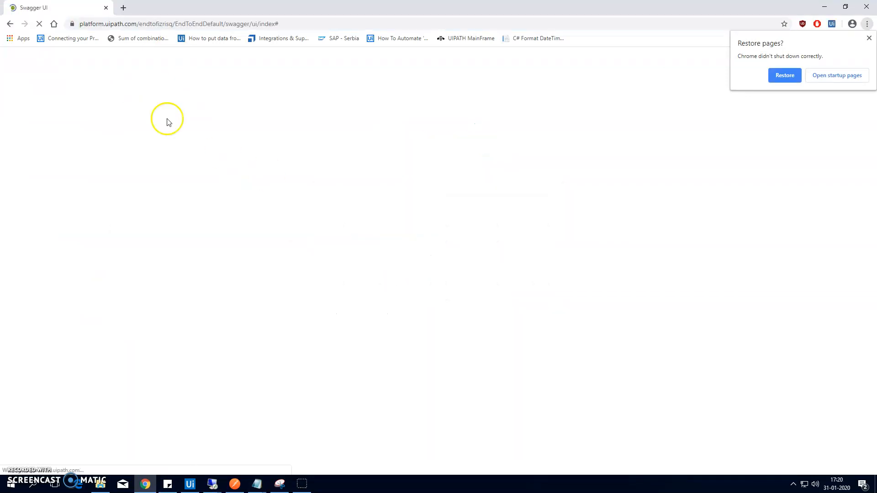
pyautogui.click(290, 23)
pyautogui.click(218, 24)
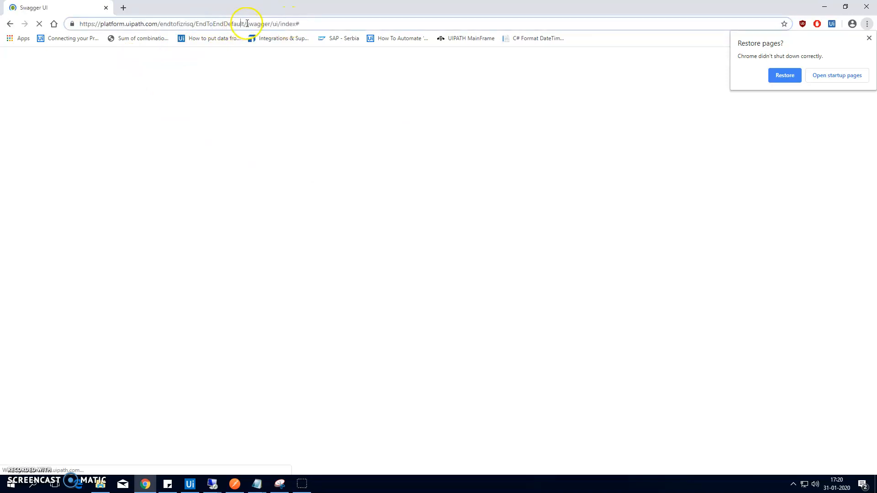
pyautogui.moveTo(246, 23); pyautogui.dragTo(87, 24)
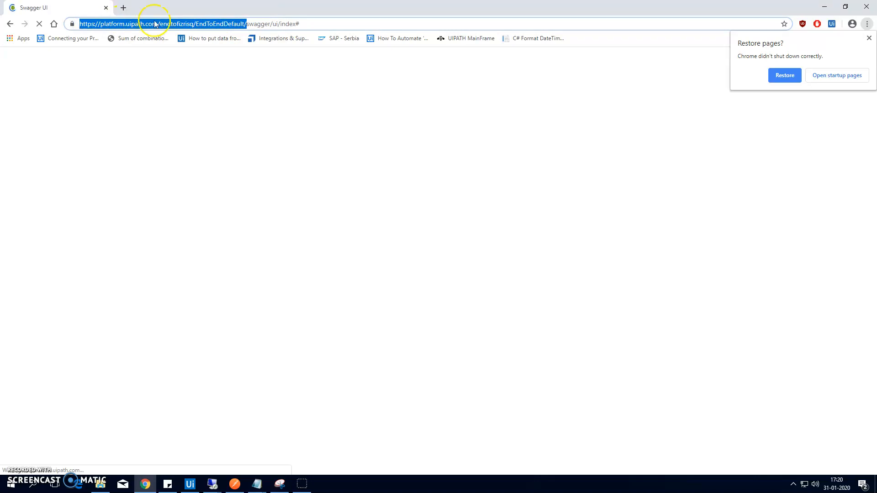
pyautogui.moveTo(270, 25); pyautogui.dragTo(251, 25)
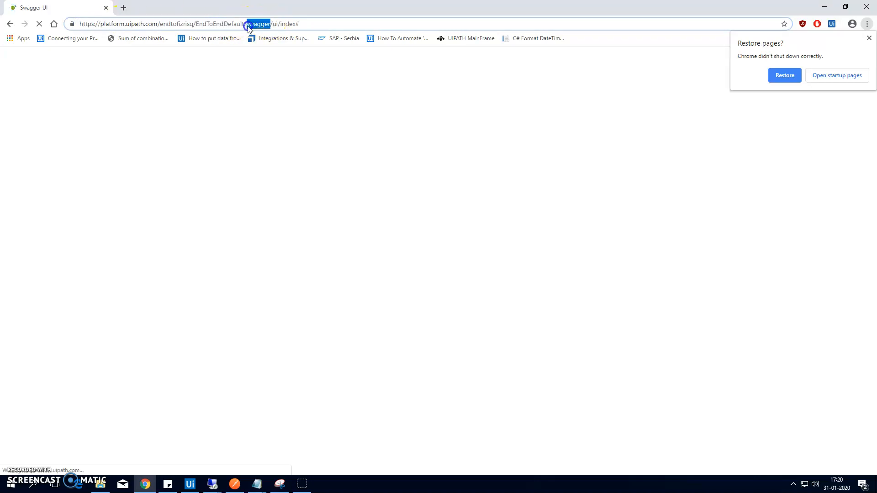
pyautogui.click(274, 24)
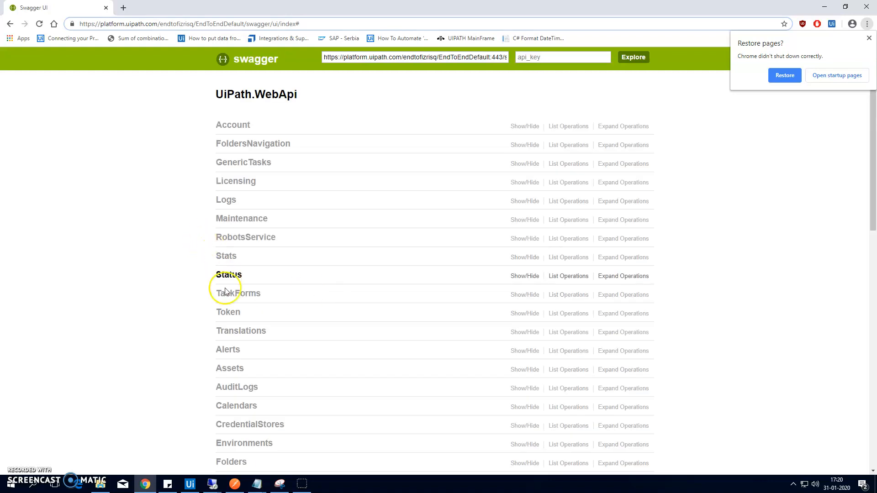
# Step: Expand the Releases operations in the UiPath.WebApi list and examine the GET /odata/Releases endpoint
pyautogui.scroll(-3, 261, 285)
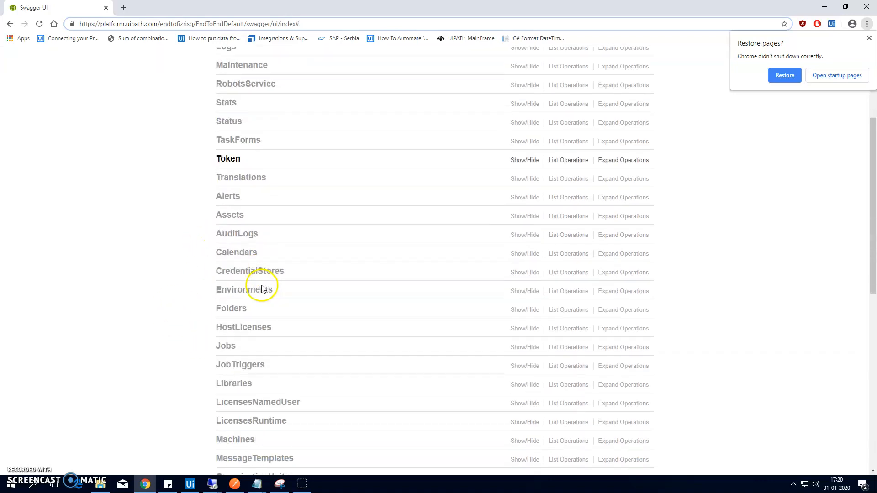
pyautogui.scroll(-4, 247, 347)
pyautogui.scroll(-5, 269, 379)
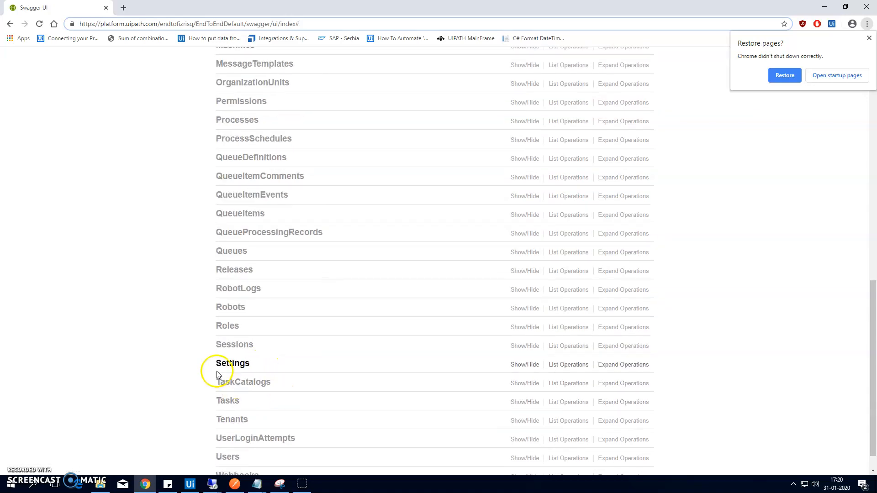
pyautogui.click(229, 271)
pyautogui.click(302, 289)
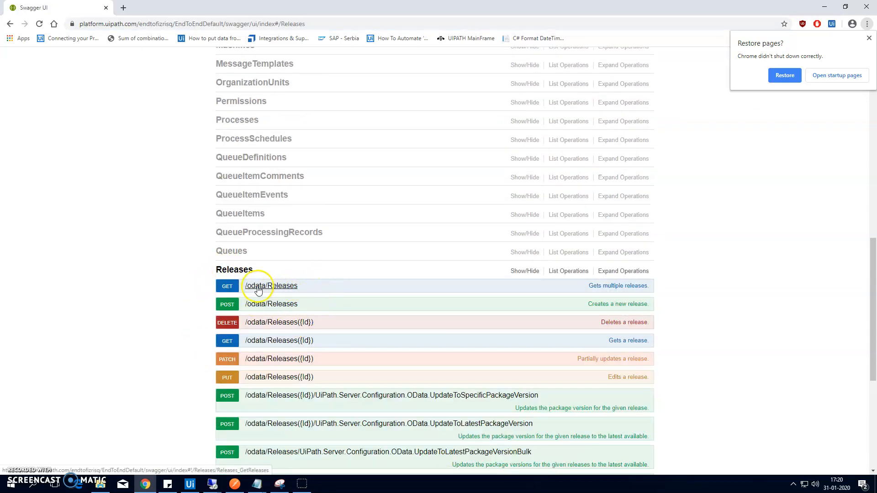
# Step: Switch to Postman and examine the base URL preceding odata/Releases in the GET Releases request
pyautogui.click(235, 484)
pyautogui.click(385, 64)
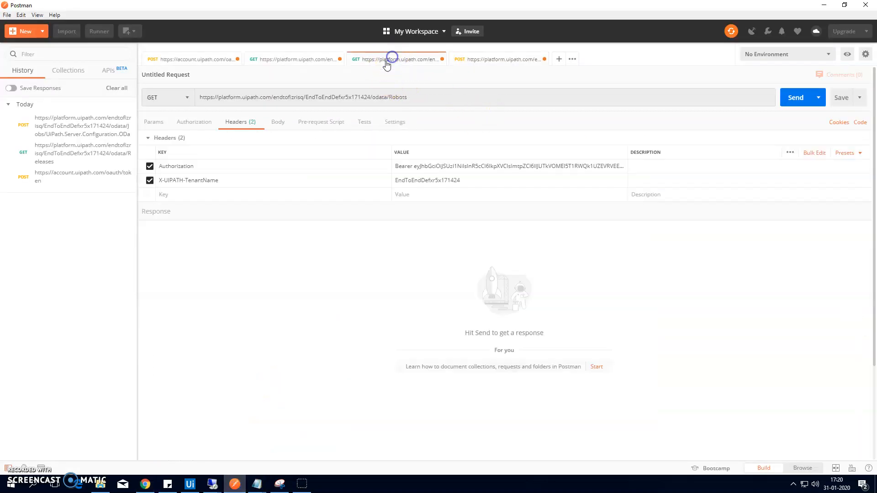
pyautogui.click(301, 61)
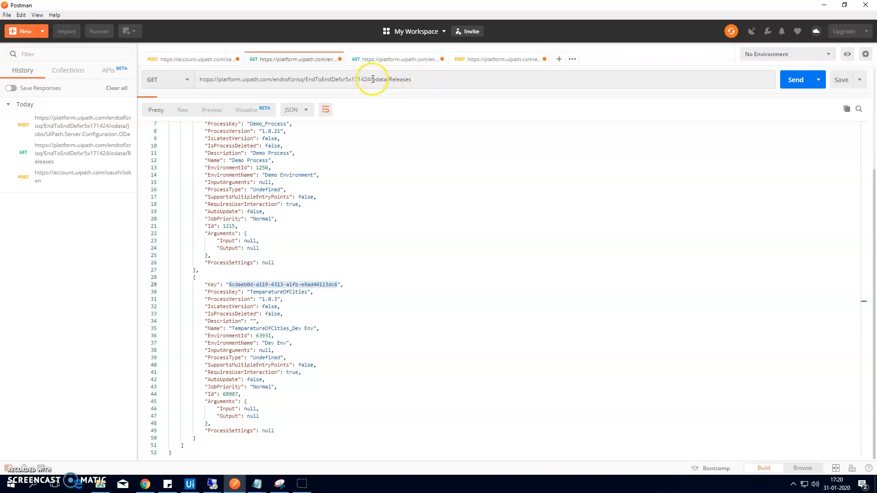
pyautogui.moveTo(373, 79); pyautogui.dragTo(209, 79)
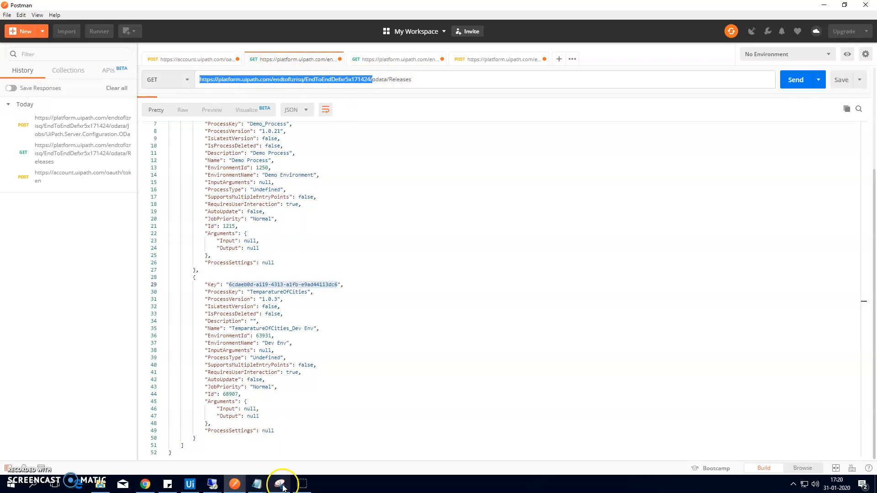
pyautogui.click(306, 489)
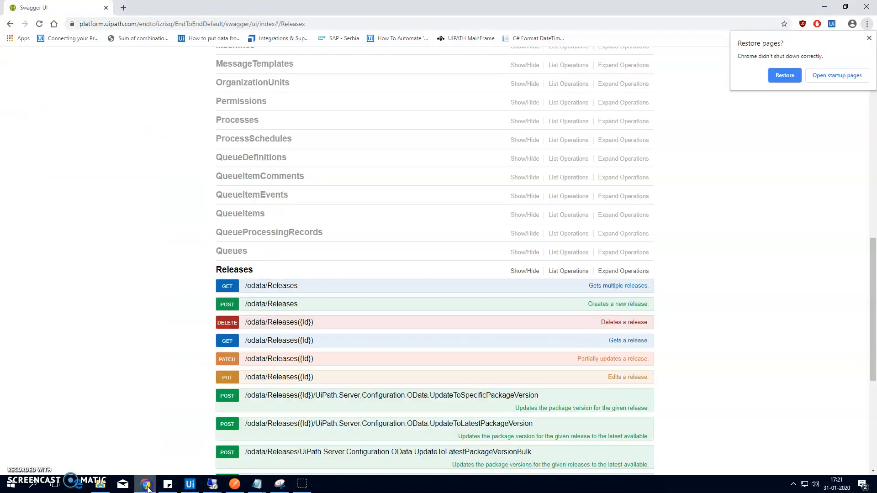
# Step: Return to Swagger UI in Chrome, collapse Releases, and expand Robots to examine its endpoints, including GET /odata/Robots
pyautogui.click(145, 484)
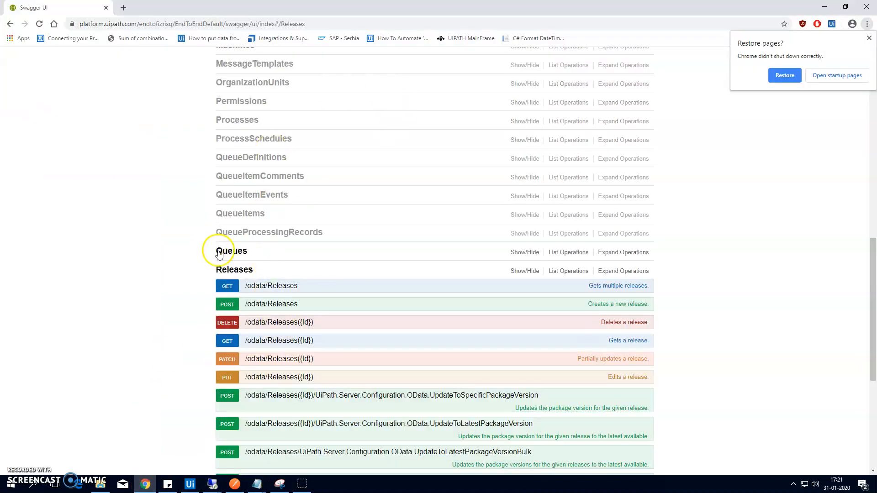
pyautogui.click(222, 270)
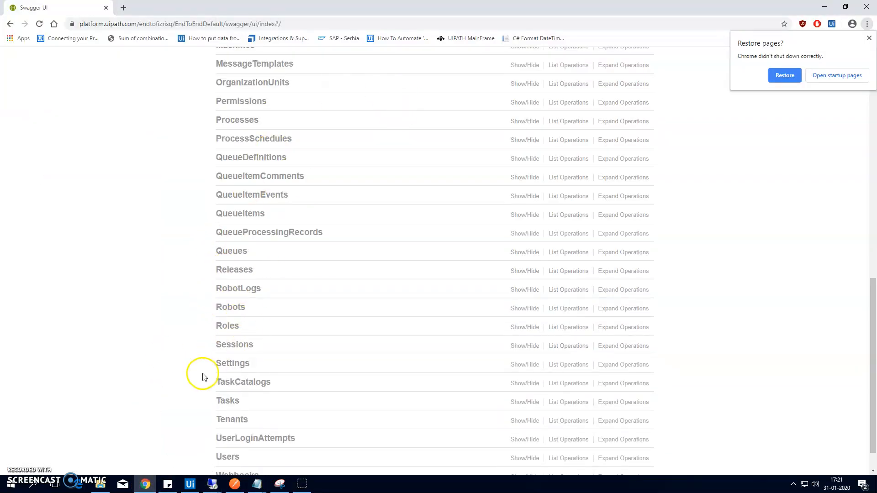
pyautogui.click(230, 308)
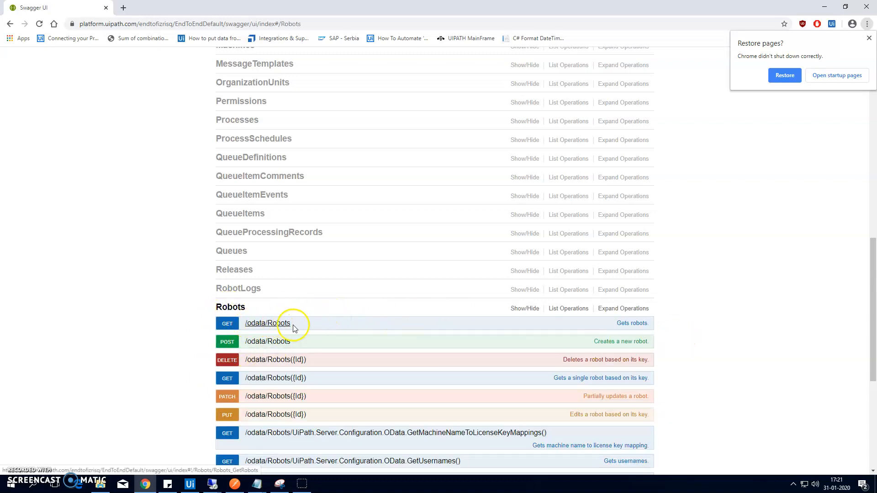
pyautogui.click(224, 307)
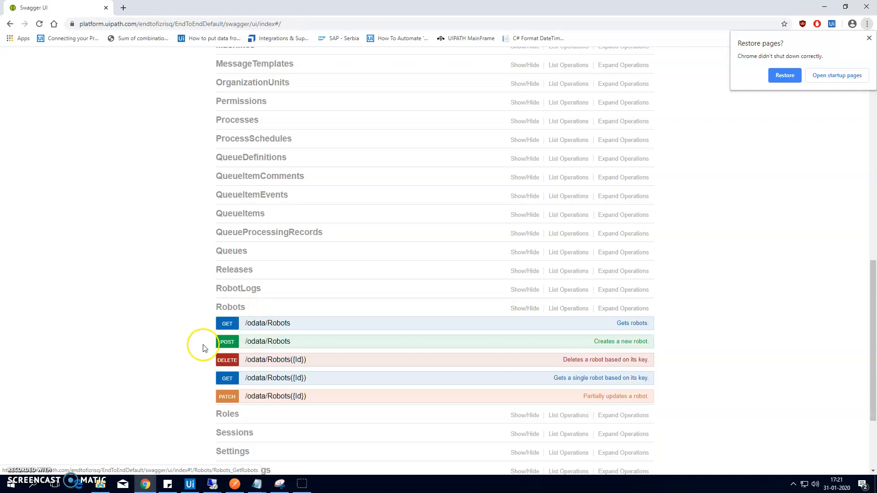
pyautogui.click(219, 308)
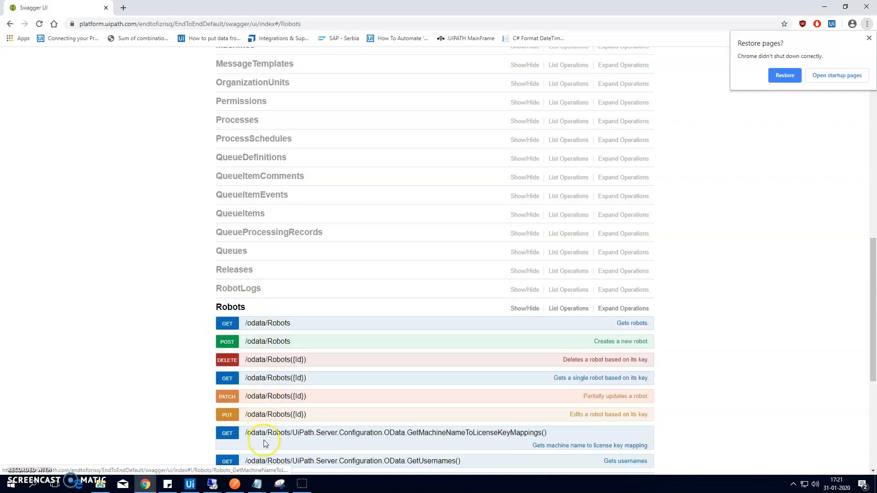
pyautogui.scroll(-3, 278, 384)
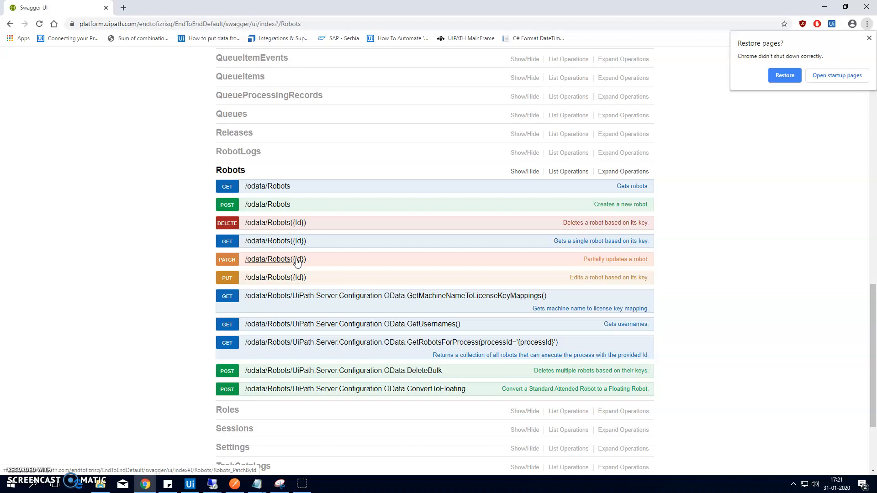
# Step: Collapse Robots and review the Jobs endpoints, including the StartJobs POST operation, then collapse the Jobs group
pyautogui.click(221, 170)
pyautogui.scroll(5, 166, 308)
pyautogui.click(226, 124)
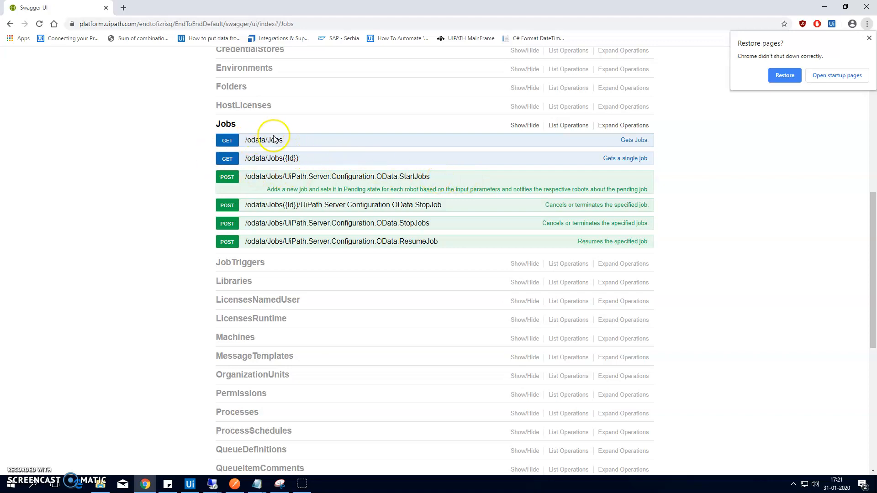
pyautogui.click(226, 123)
# Step: Browse the full list of UiPath.WebApi resource groups from Account to Webhooks, and switch back to Postman
pyautogui.scroll(5, 155, 353)
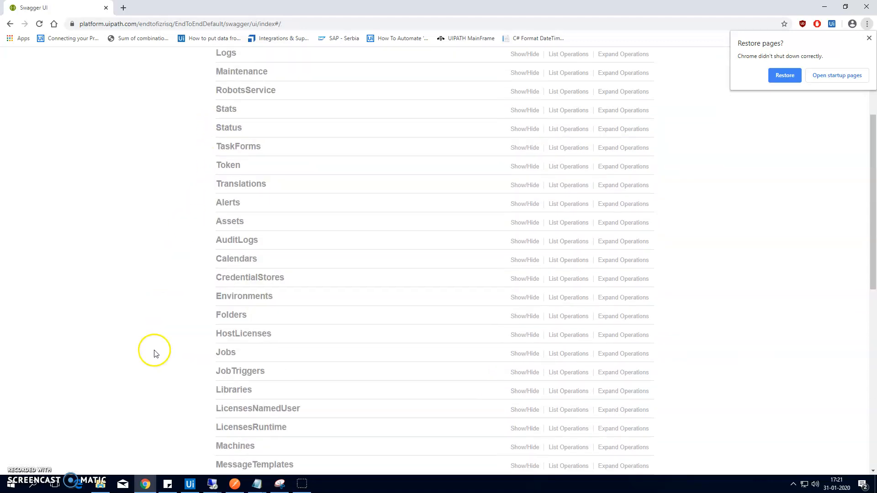
pyautogui.scroll(3, 160, 354)
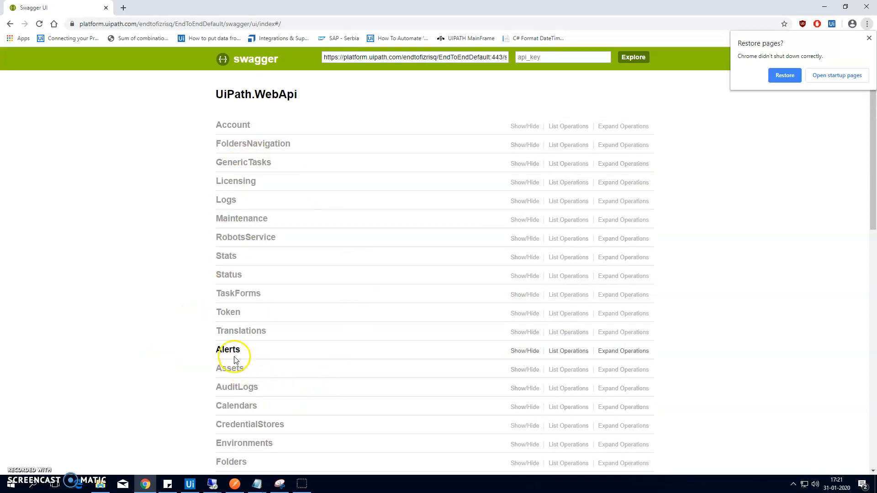
pyautogui.scroll(-1, 287, 368)
pyautogui.scroll(-12, 286, 365)
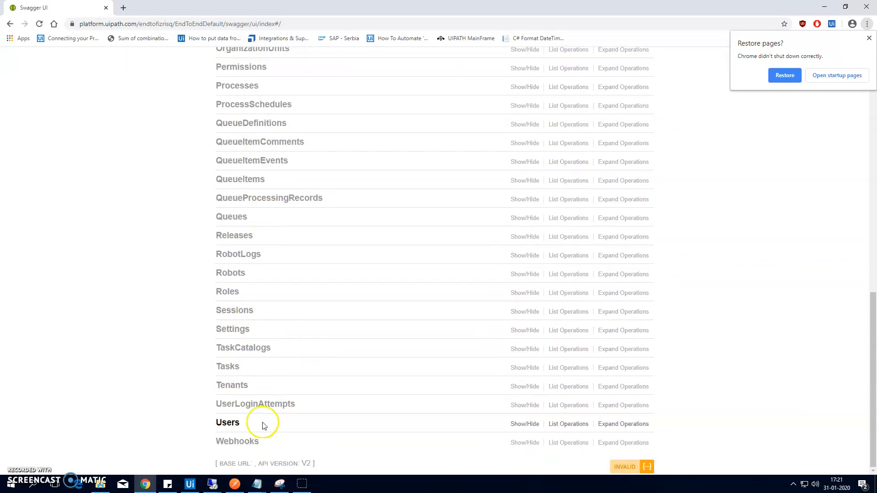
pyautogui.scroll(6, 256, 420)
pyautogui.scroll(7, 258, 422)
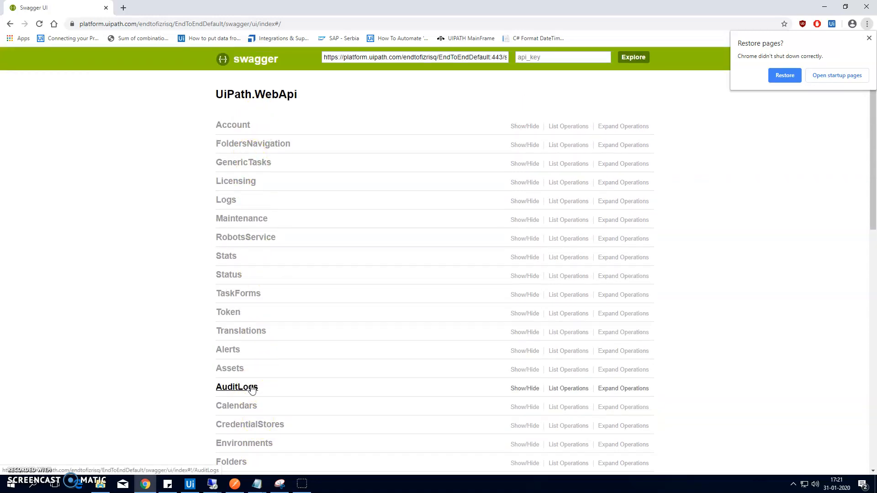
pyautogui.scroll(-6, 252, 390)
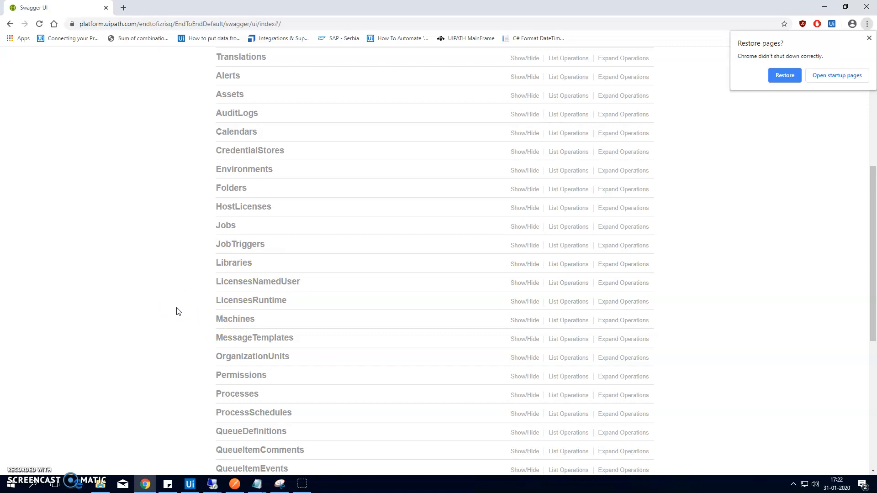
pyautogui.click(235, 484)
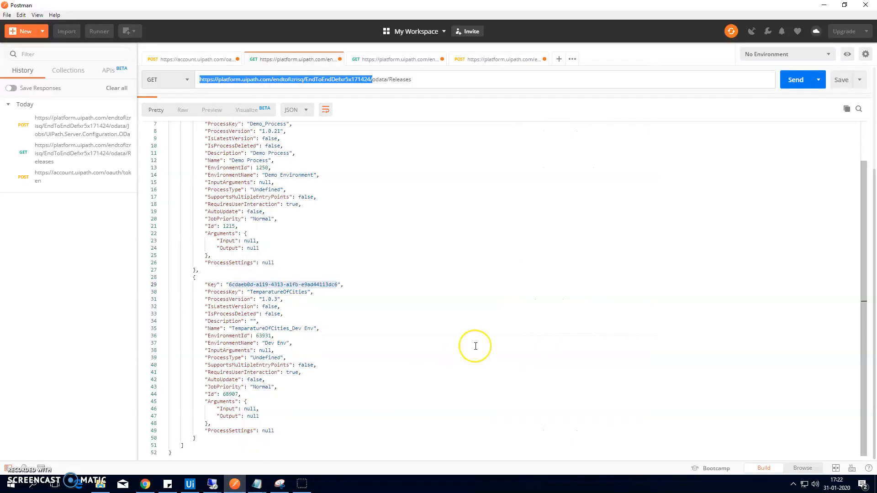